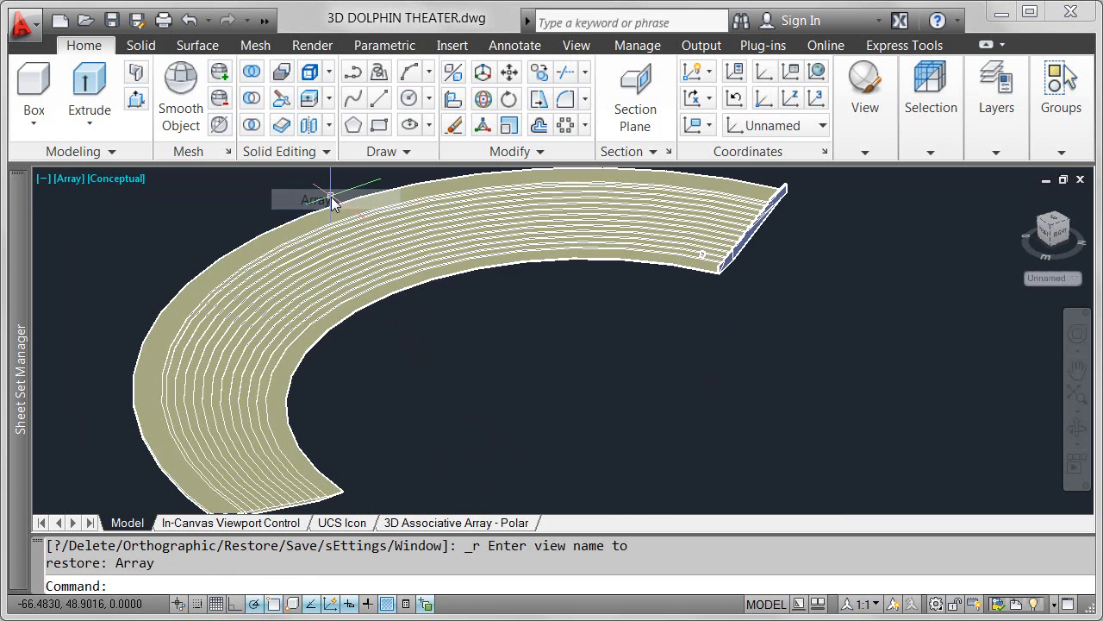
Step: Start a polar array of the single chair solid, centred on the center of the seating's innermost arc
scroll(629, 266, up, 5)
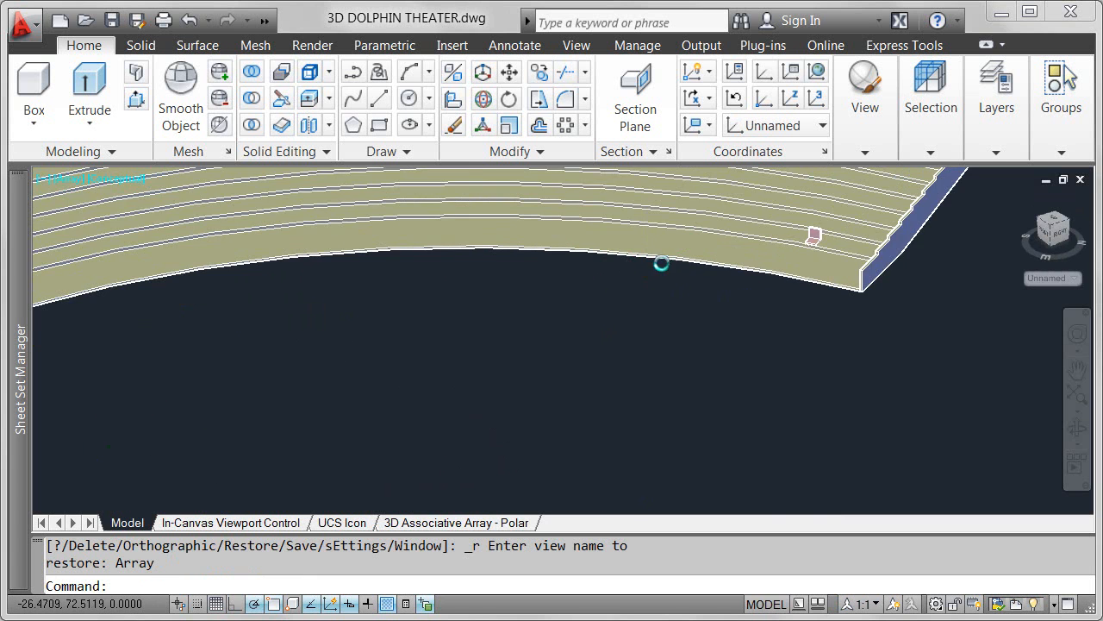
click(567, 127)
click(881, 233)
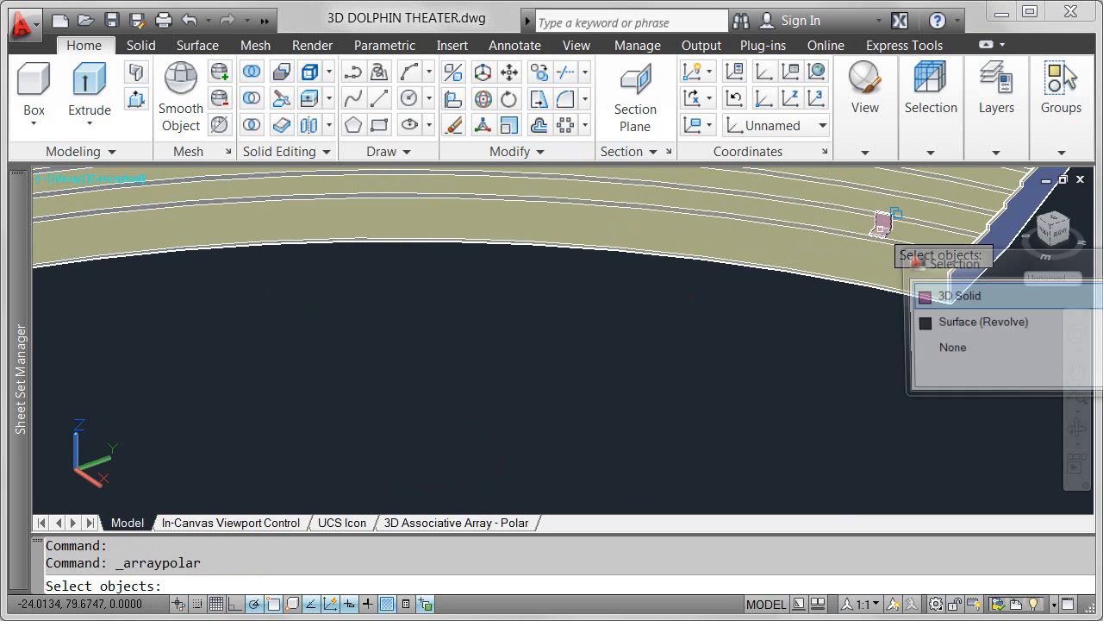
key(Return)
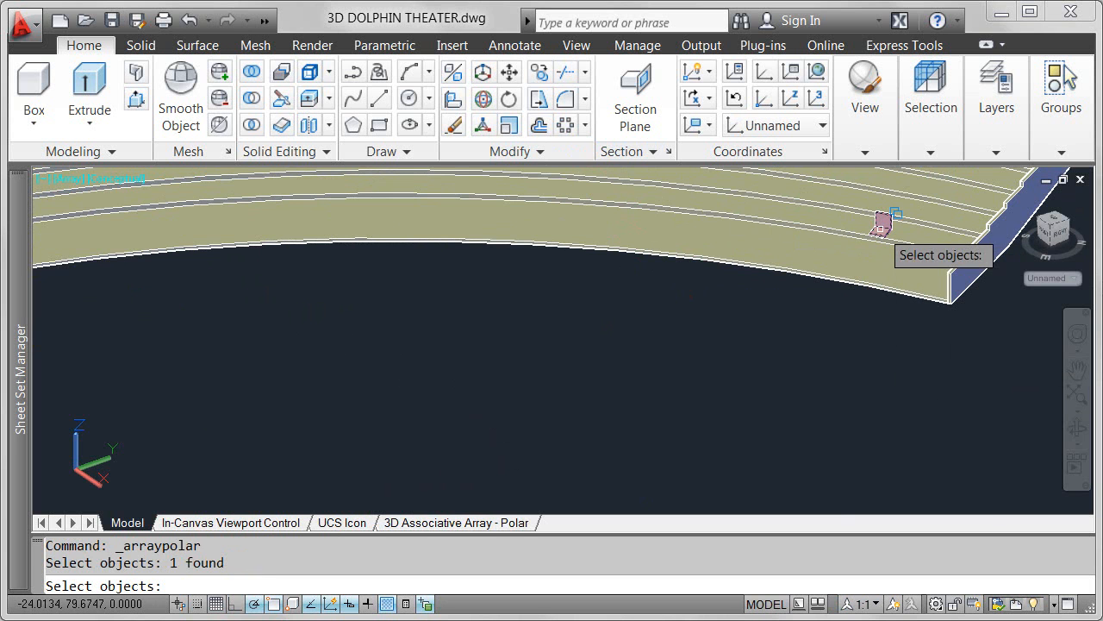
key(Return)
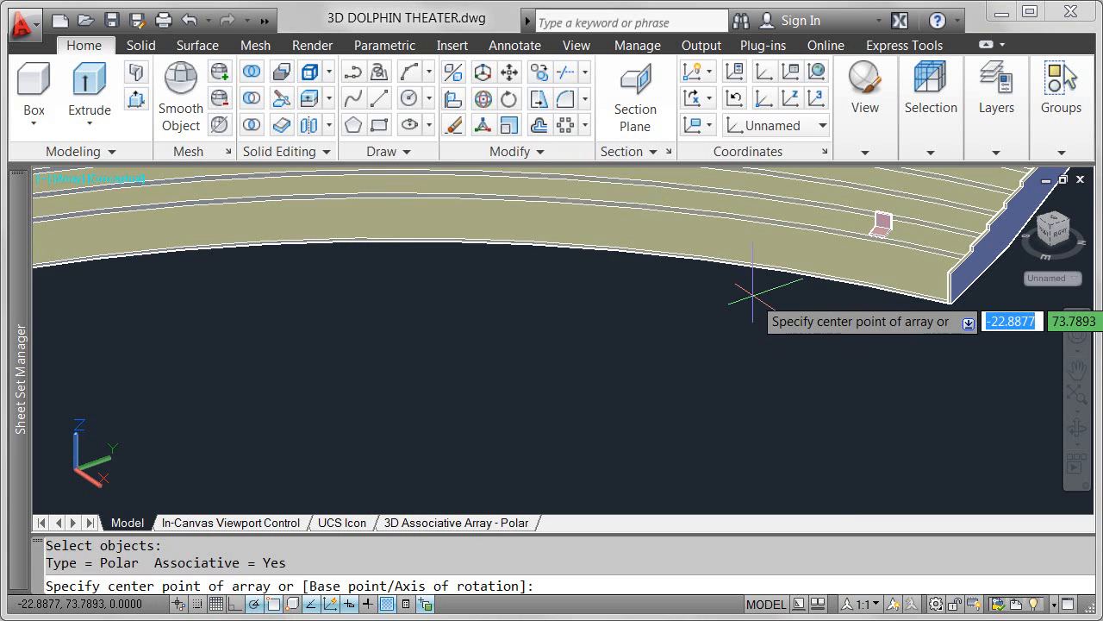
shift+right_click(685, 298)
click(761, 107)
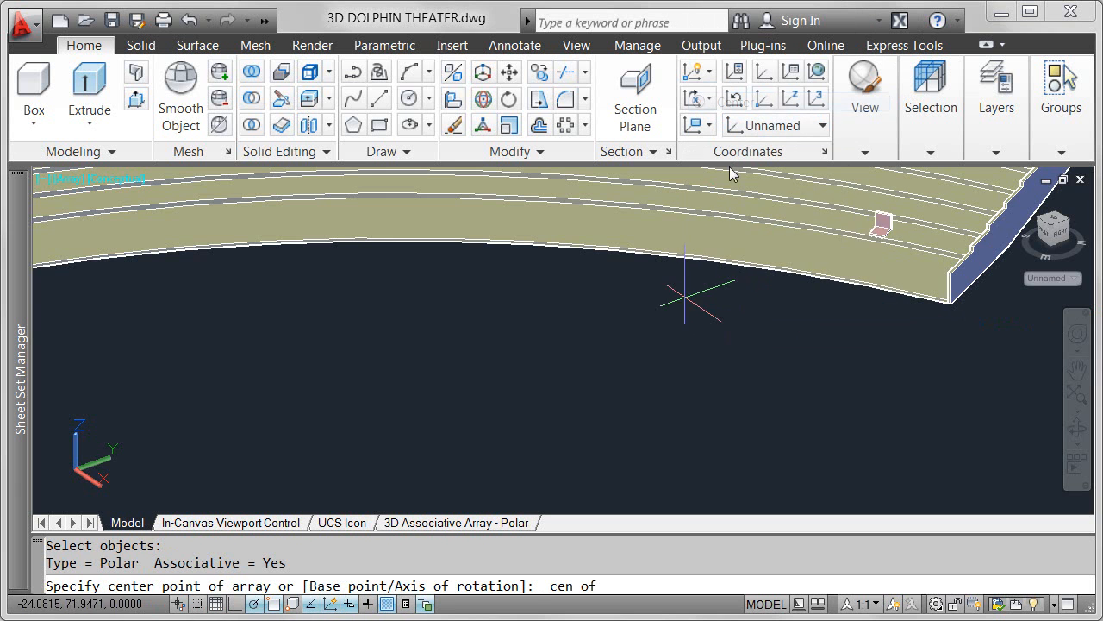
click(700, 259)
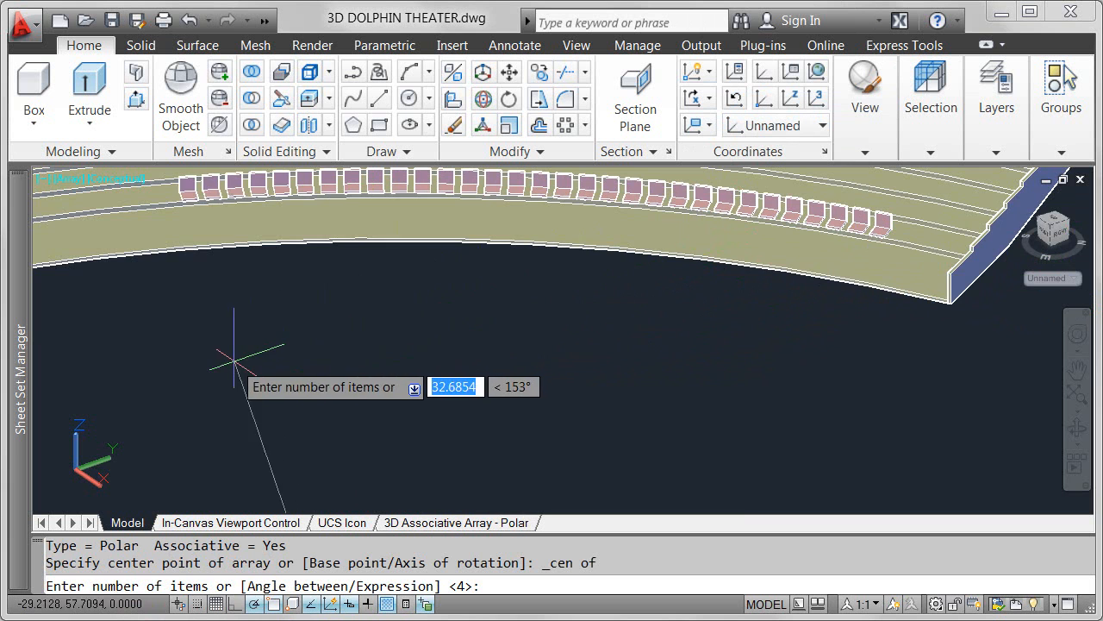
Step: Create the polar array with 100 chairs and a fill angle of about 140 degrees, ending near the far end of the stand
scroll(221, 370, down, 5)
middle_drag(213, 380, 642, 262)
text(100)
key(Return)
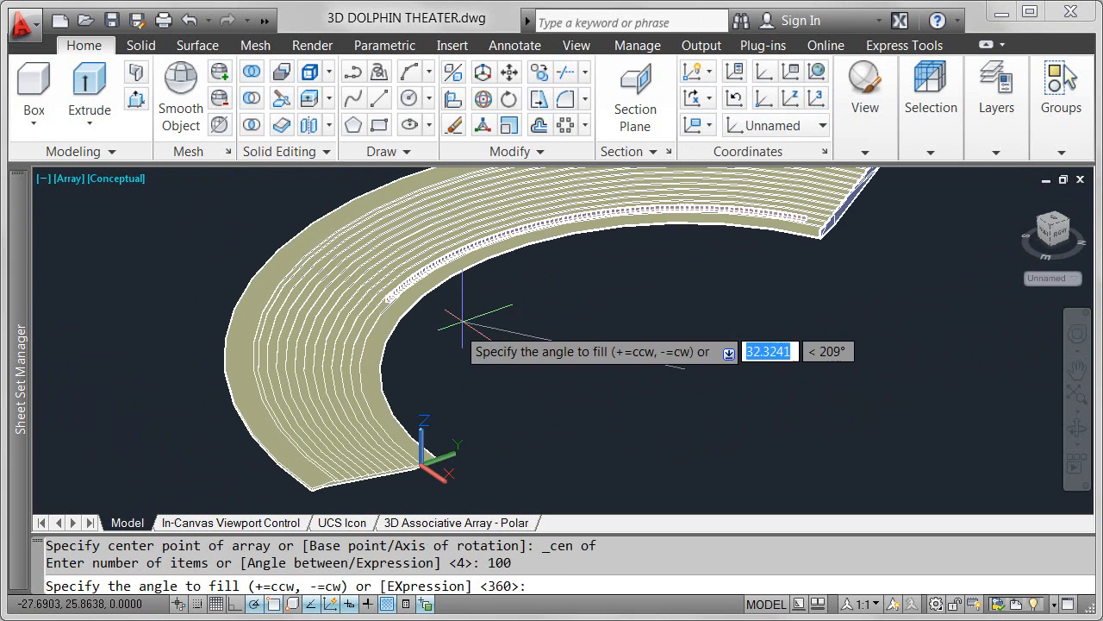
click(446, 441)
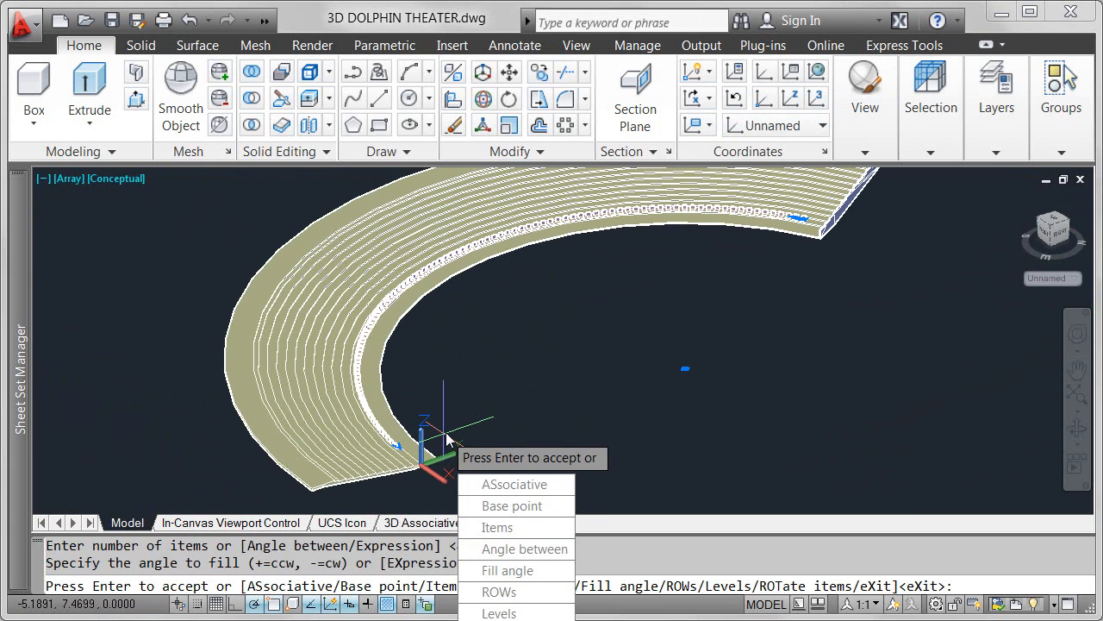
key(Return)
Step: Select the polar chair array and reduce its item count to 91 with the end grip
scroll(438, 414, up, 5)
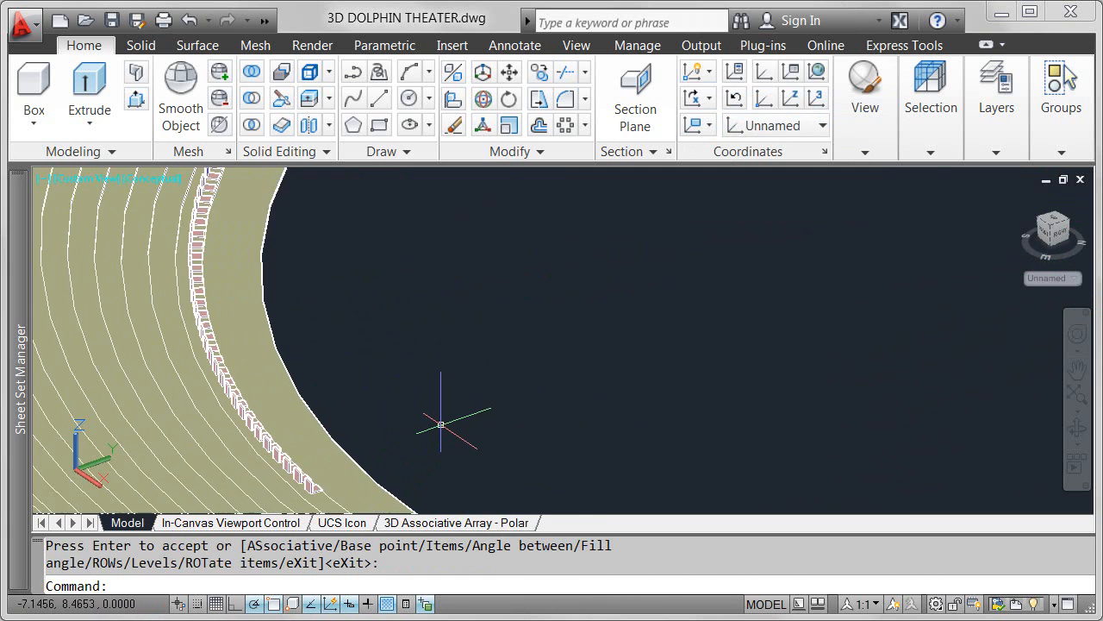
scroll(441, 424, down, 4)
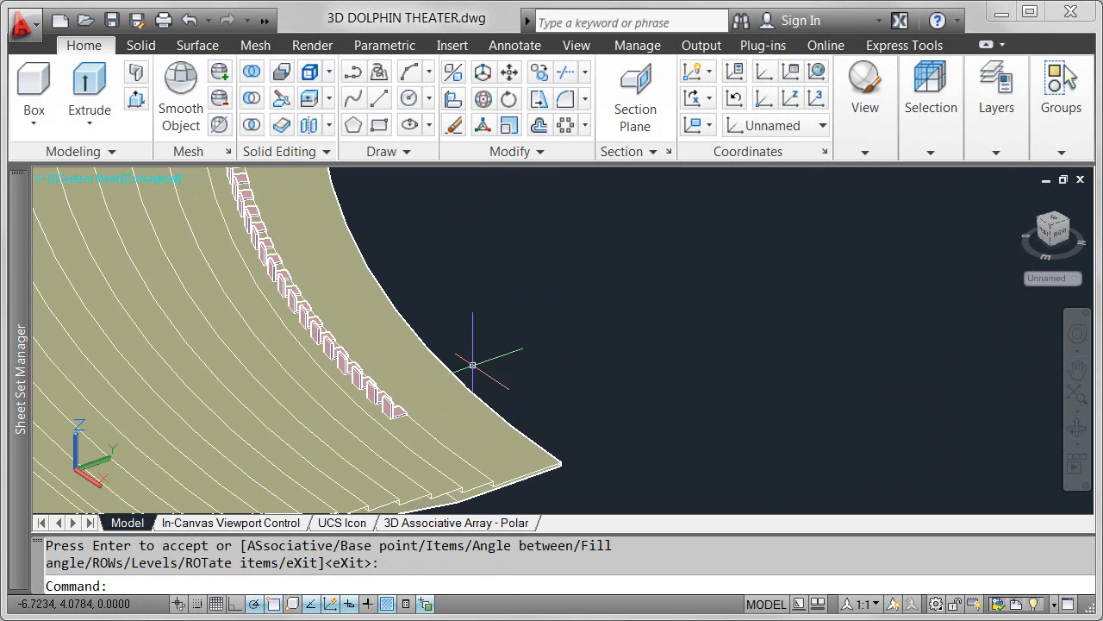
click(388, 406)
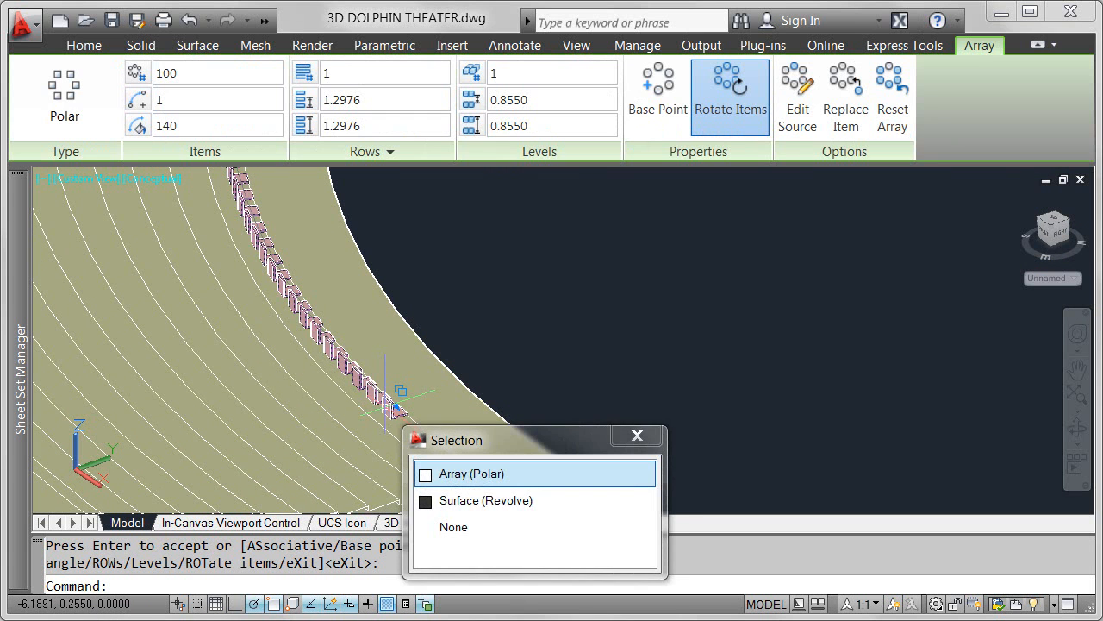
click(477, 486)
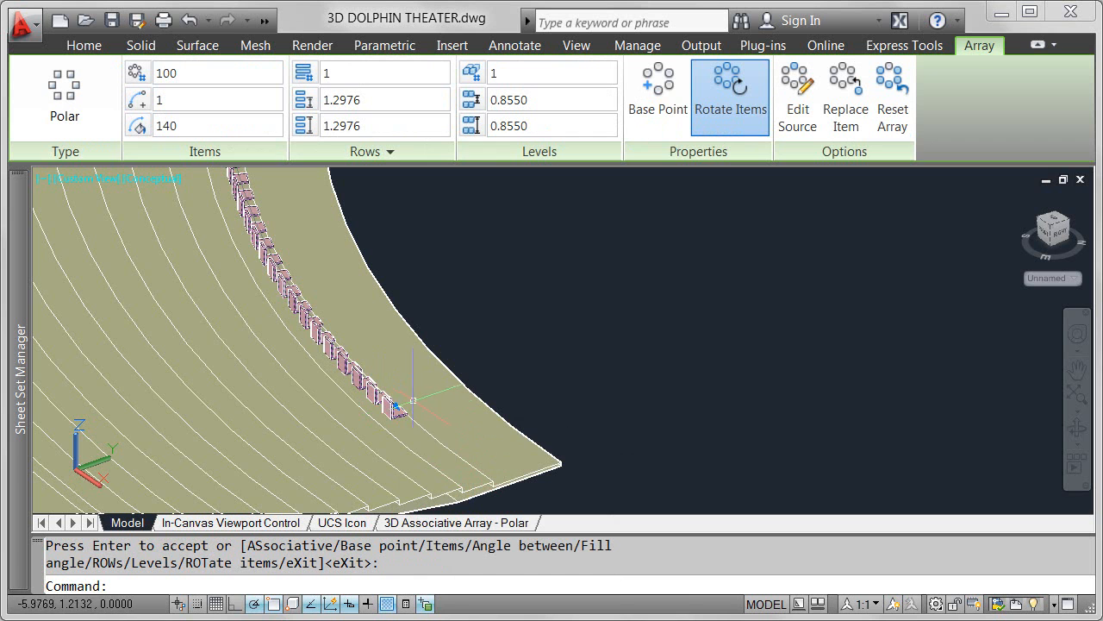
mouse_move(397, 413)
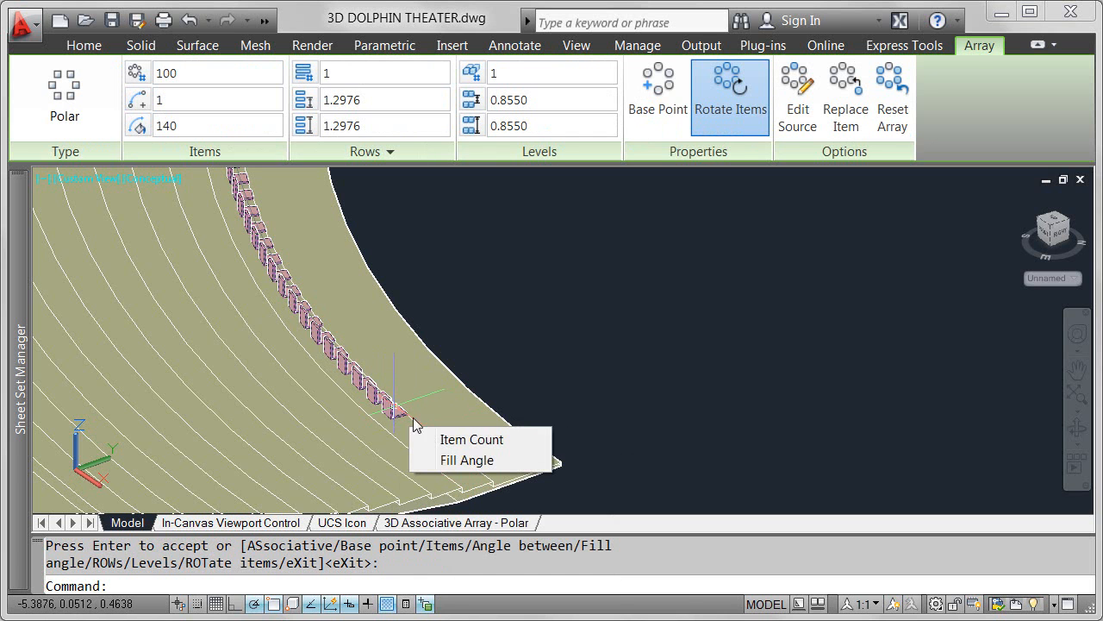
click(470, 439)
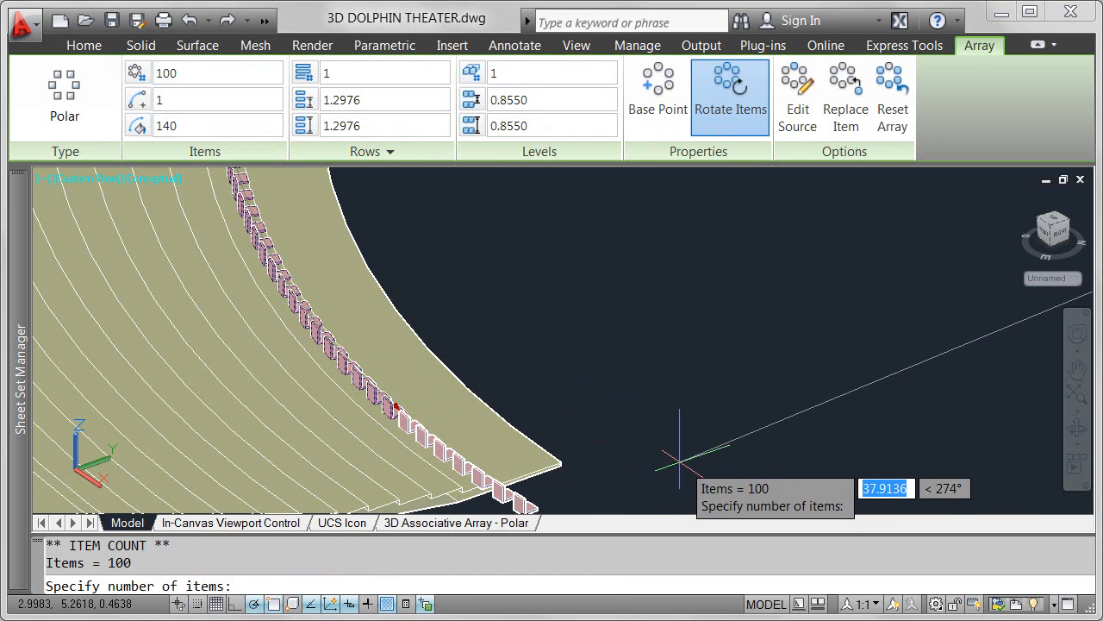
click(441, 246)
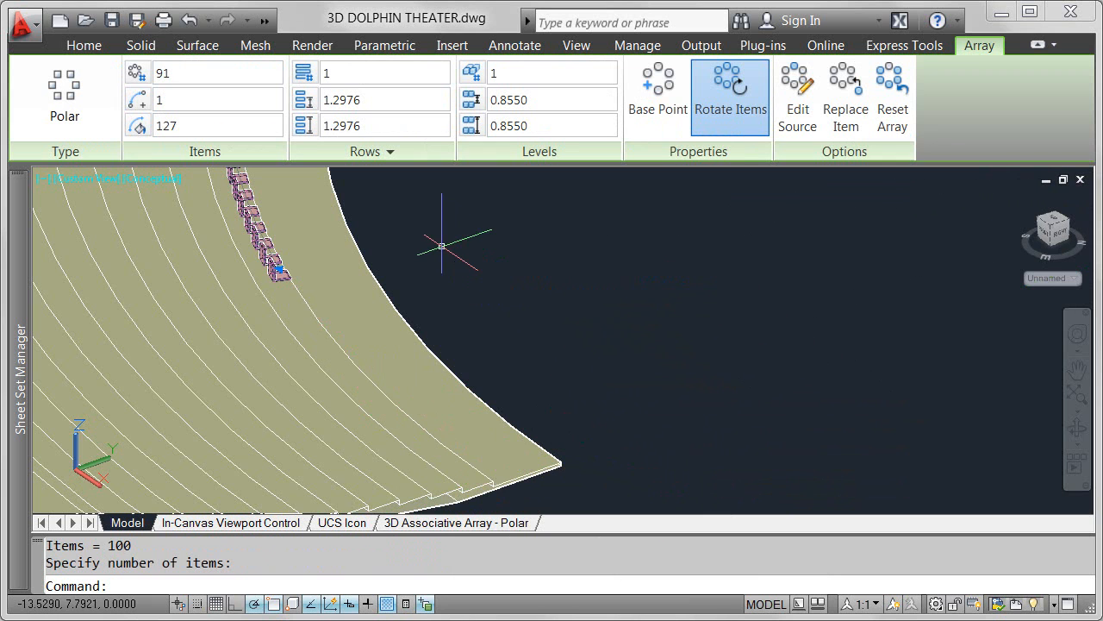
Step: Extend the chair array's fill angle to about 143 degrees with the end grip
mouse_move(280, 271)
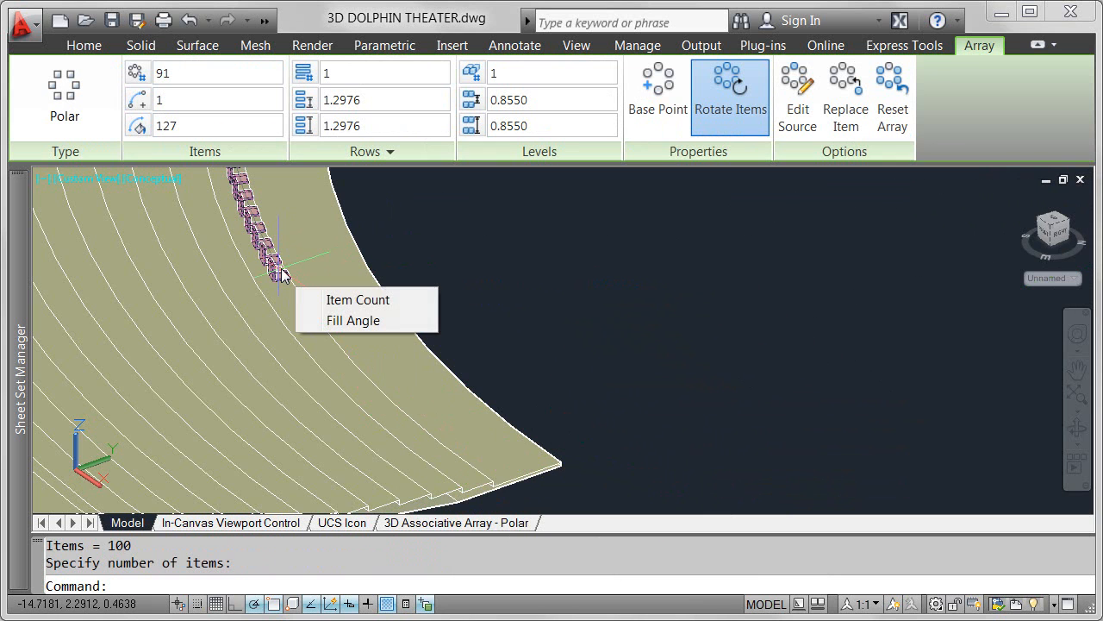
click(350, 320)
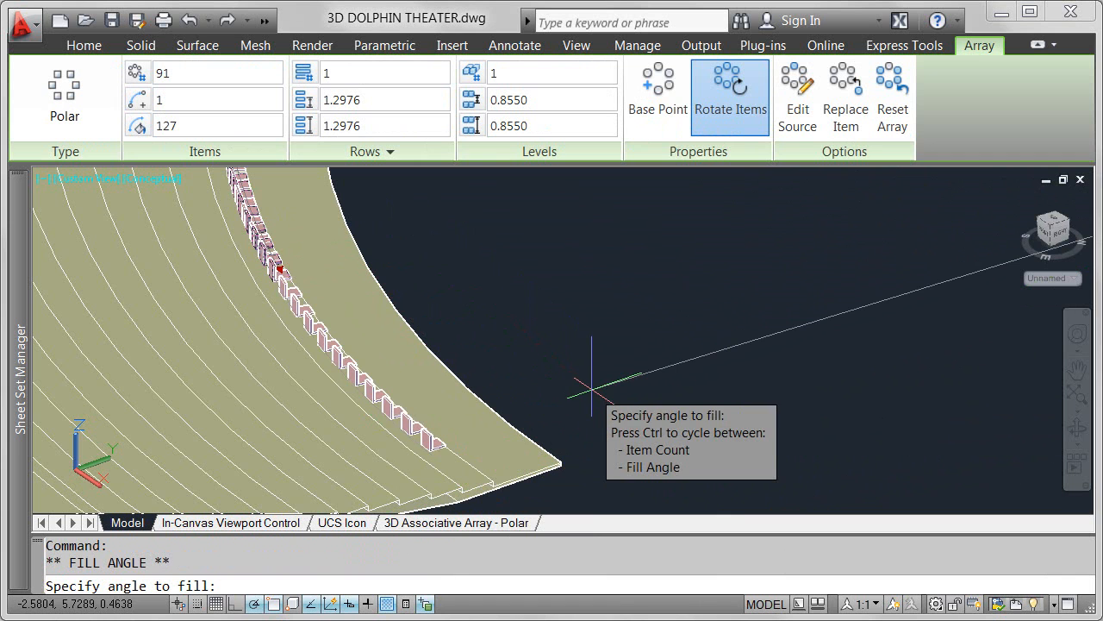
click(592, 390)
key(ctrl+z)
Step: Reduce the angle between the chairs to about 1 degree with the second chair's grip
middle_drag(665, 280, 294, 499)
scroll(748, 250, up, 5)
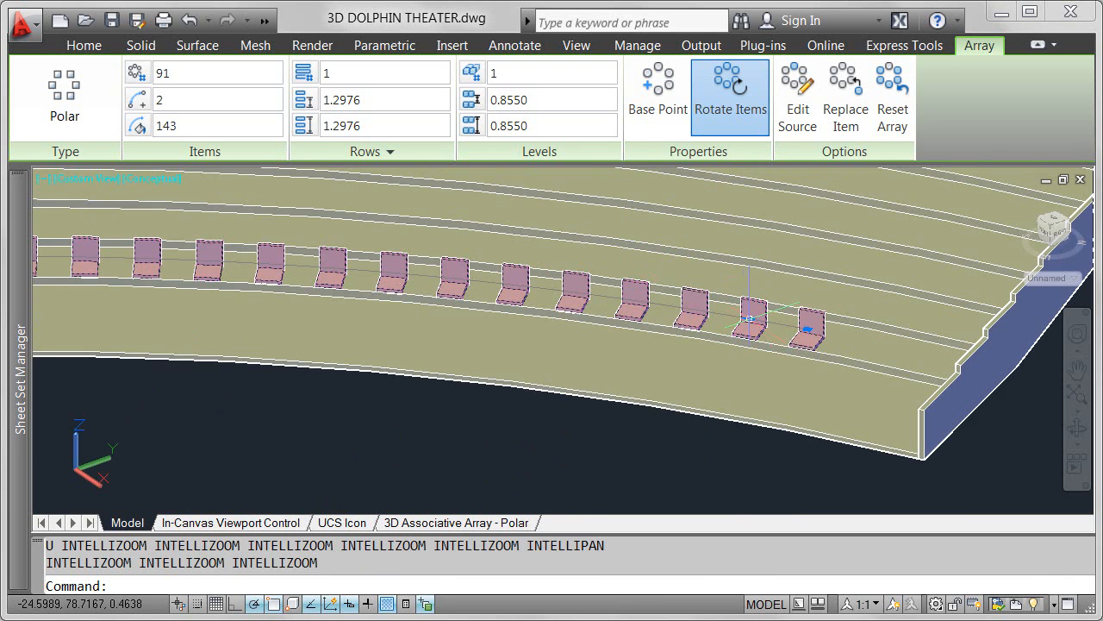
click(765, 305)
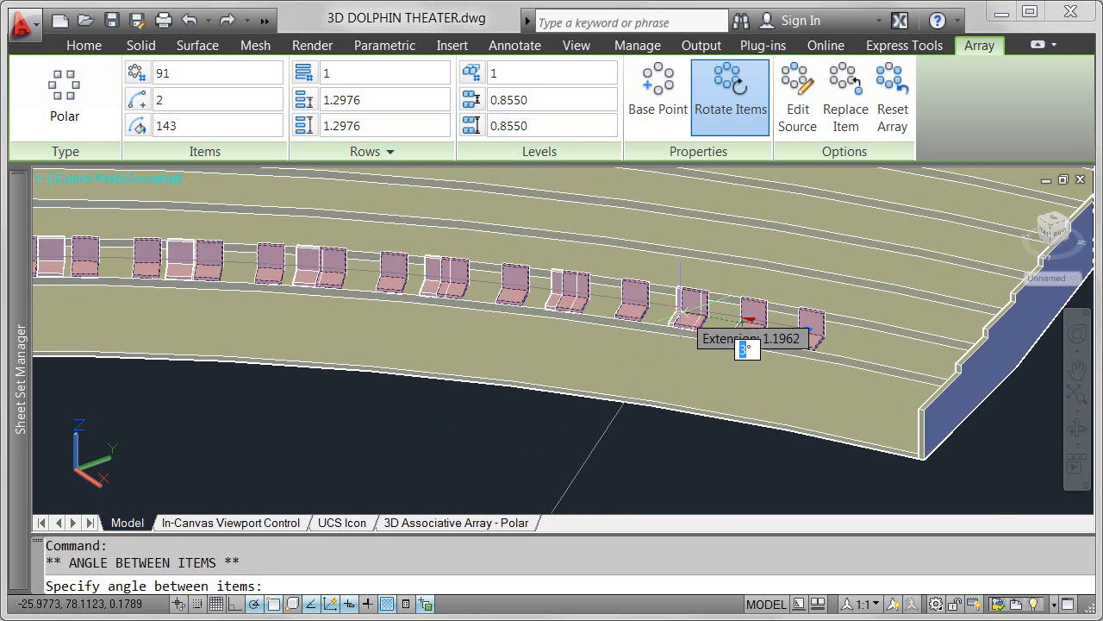
click(689, 426)
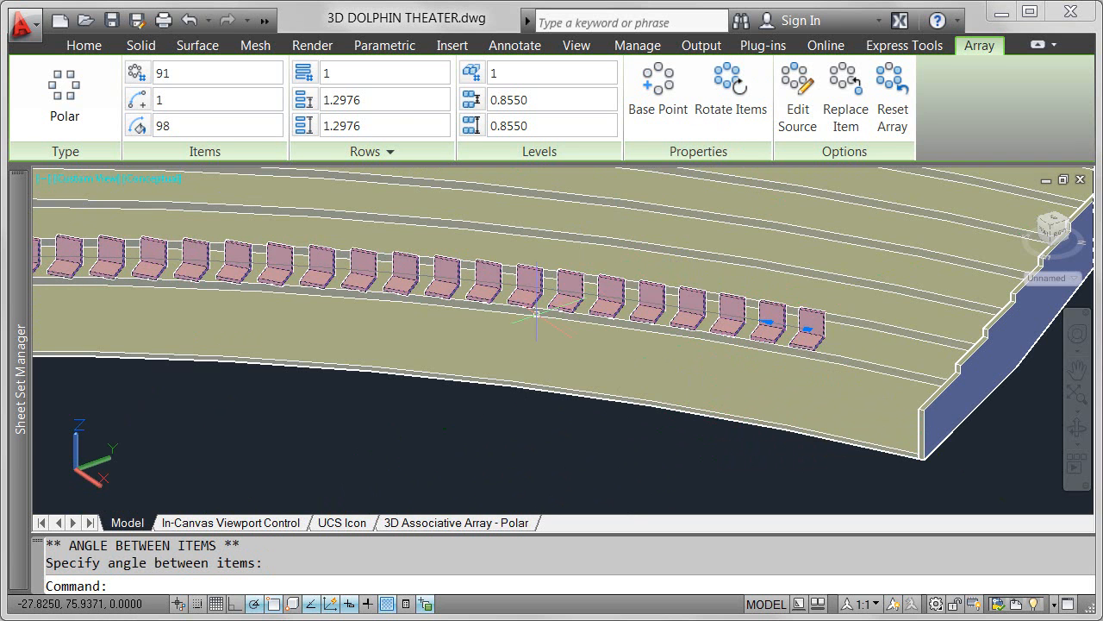
Step: Turn on Rotate Items for the polar array so each chair turns to face the center
scroll(521, 320, down, 4)
scroll(498, 335, down, 2)
middle_drag(497, 340, 726, 313)
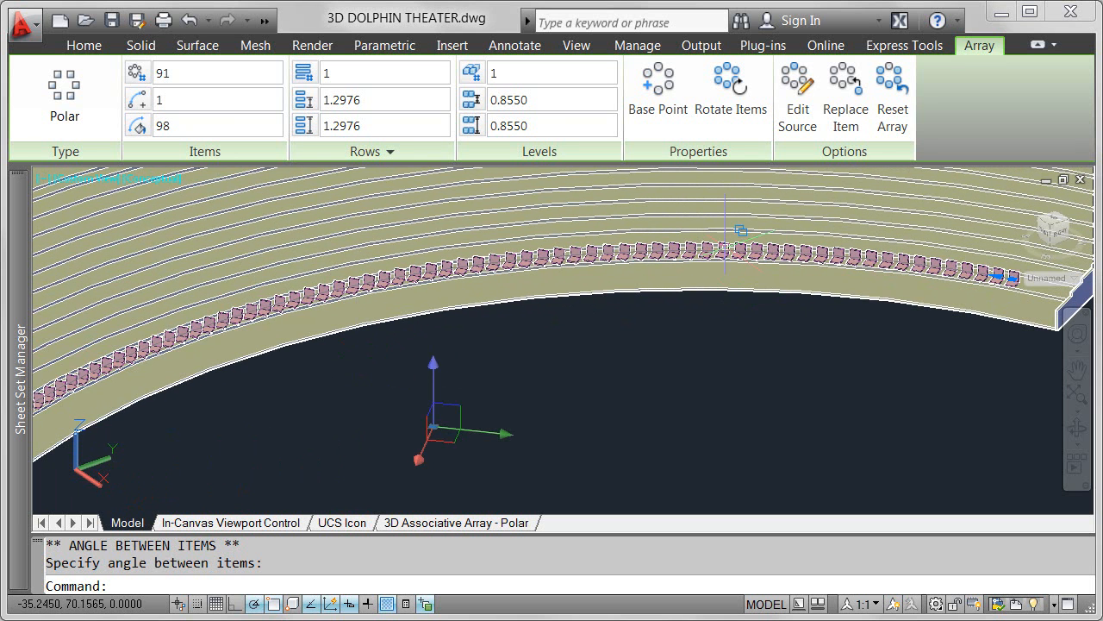
click(724, 112)
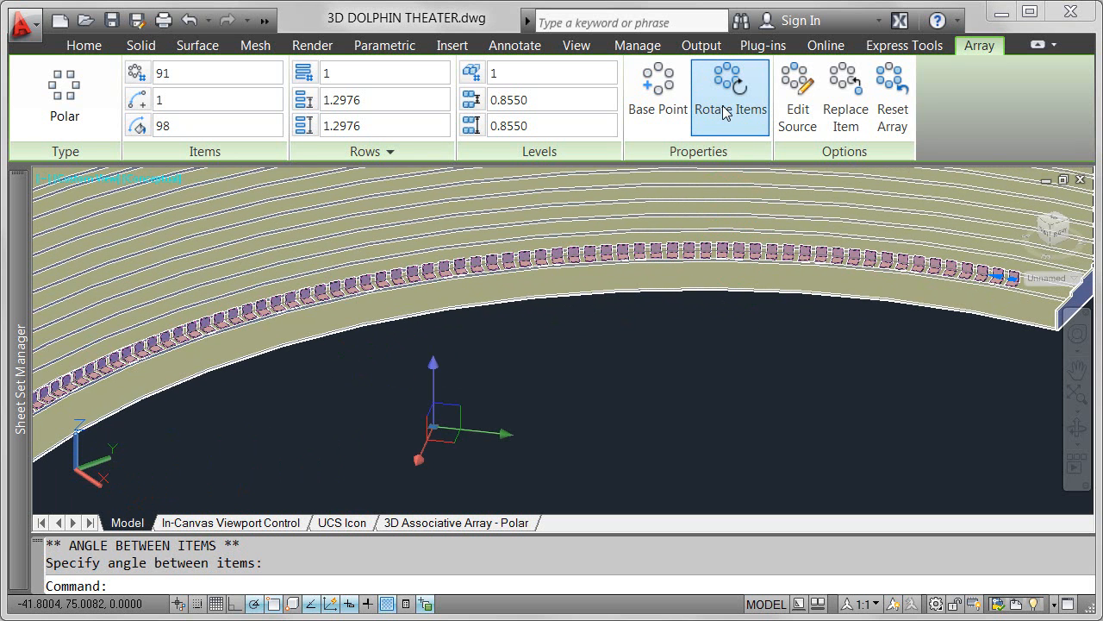
Step: Move the array's base point to the midpoint of the first chair's lower front edge
click(665, 105)
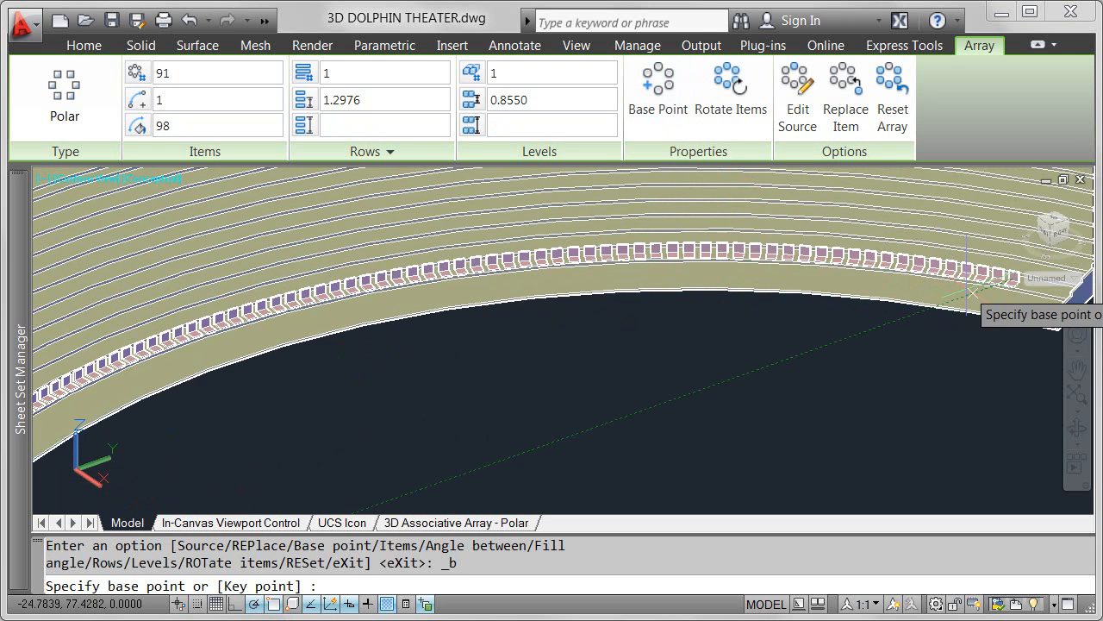
scroll(948, 293, up, 5)
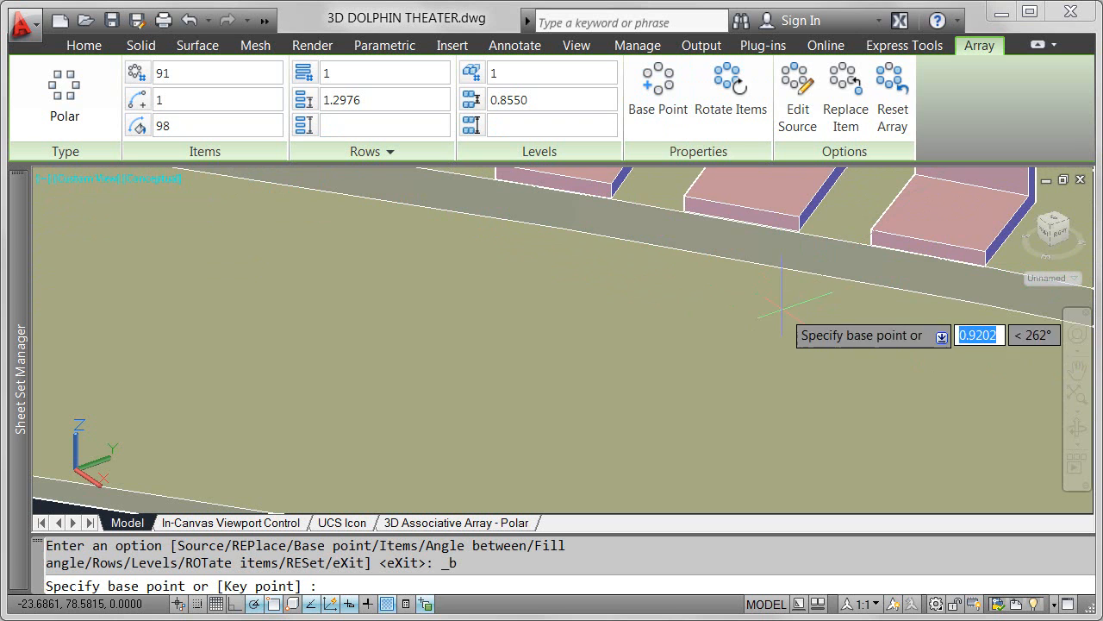
shift+right_click(792, 355)
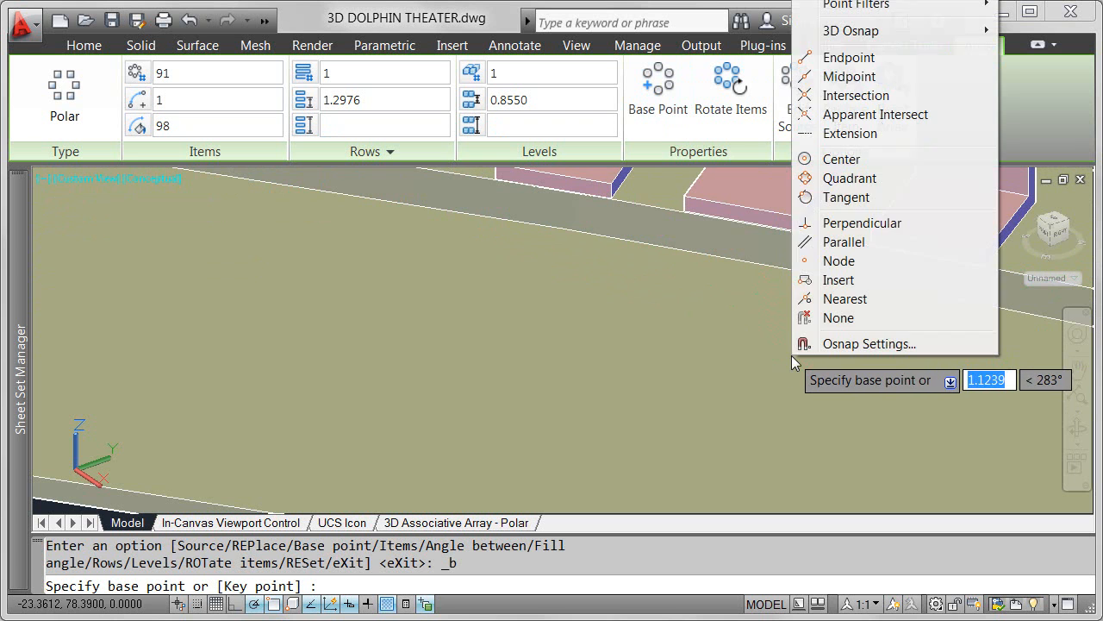
click(849, 76)
click(918, 258)
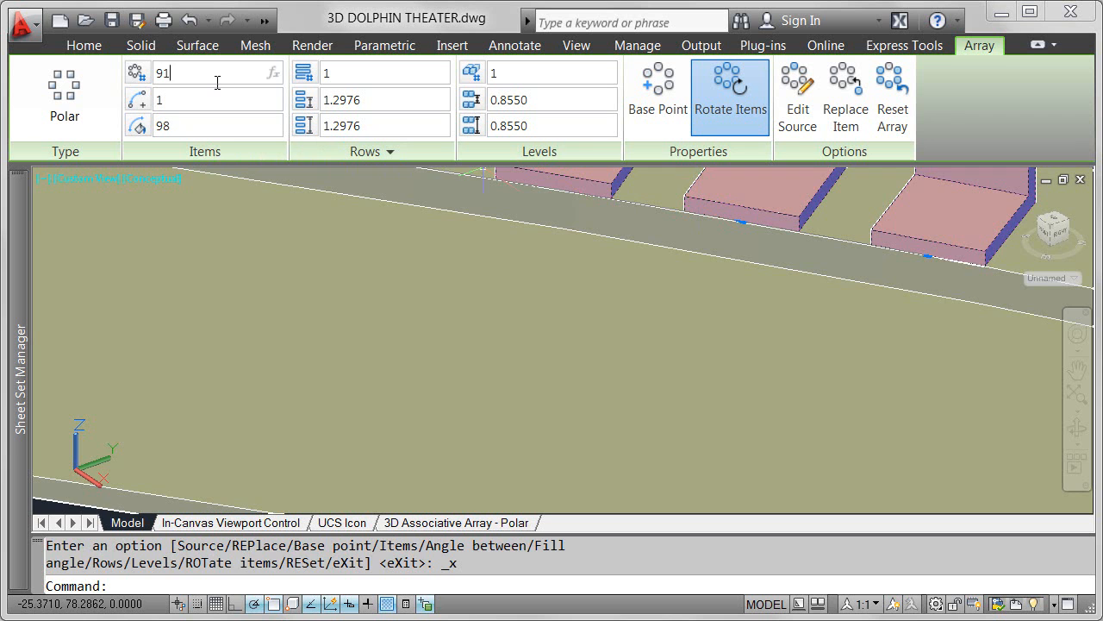
Step: Set the chair array's item count to 6 and its fill angle to 10 degrees
click(184, 77)
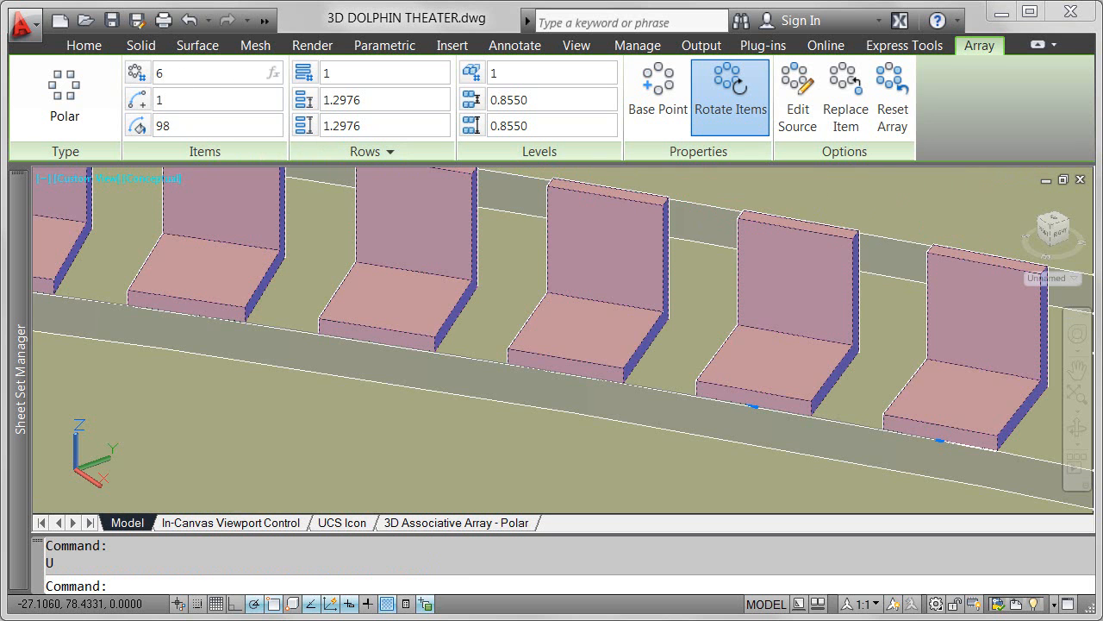
key(Return)
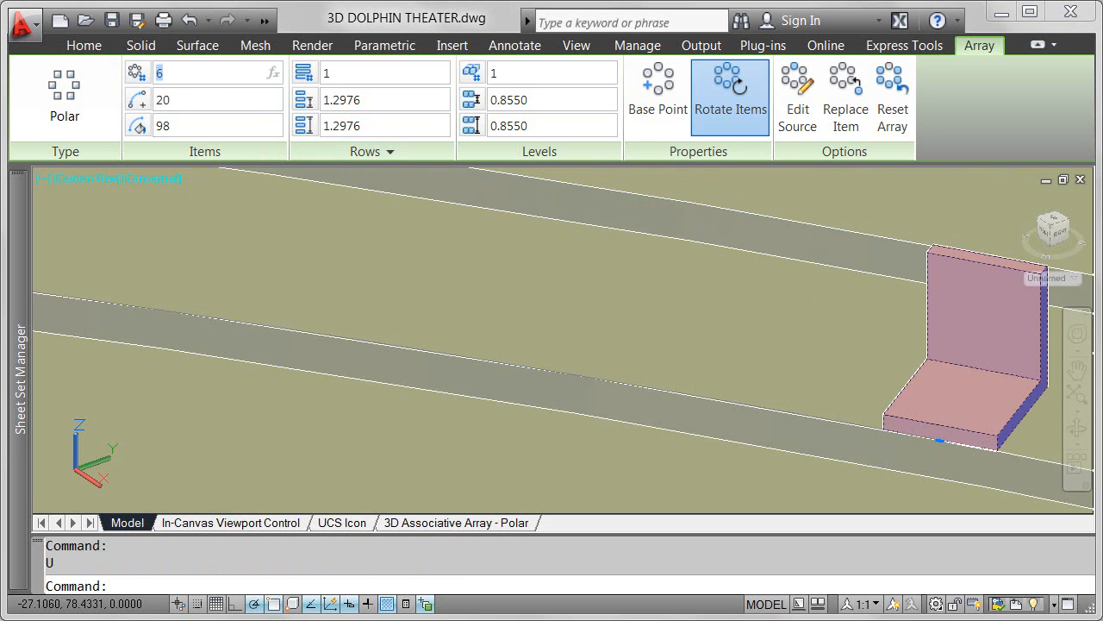
click(173, 127)
text(10)
key(Return)
Step: Set the chair array to 11 rows and 6 levels
scroll(355, 242, down, 8)
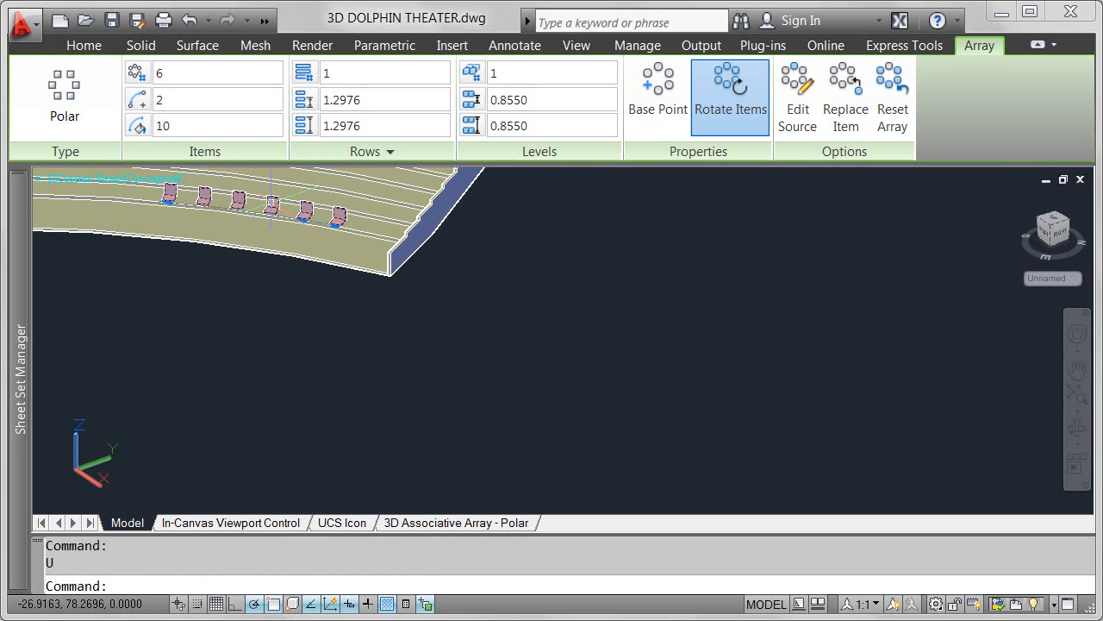
middle_drag(272, 202, 390, 267)
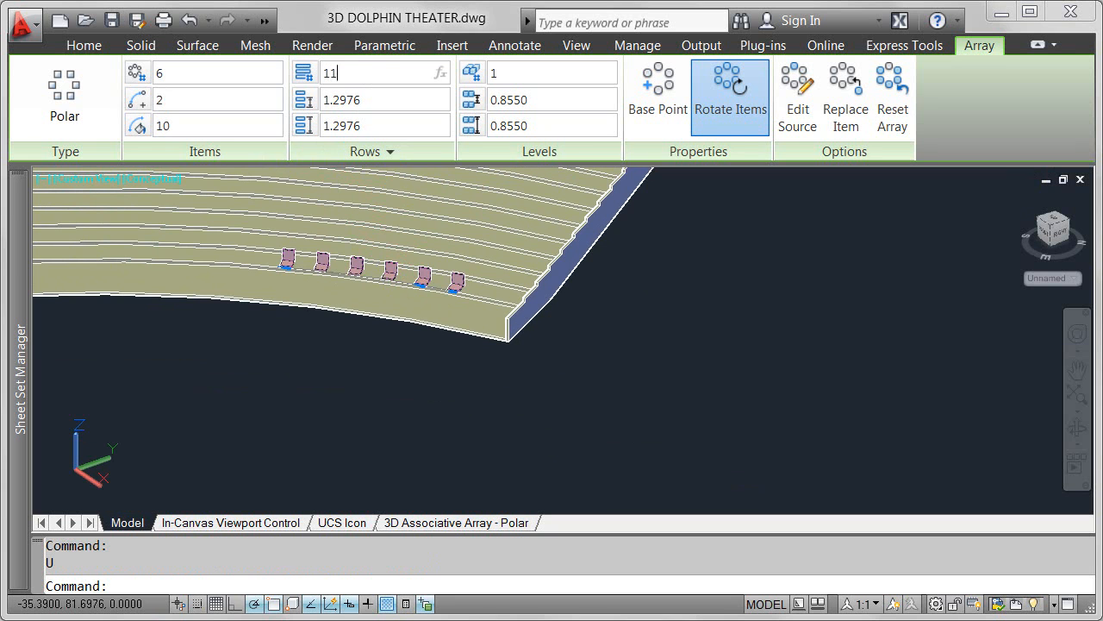
click(506, 74)
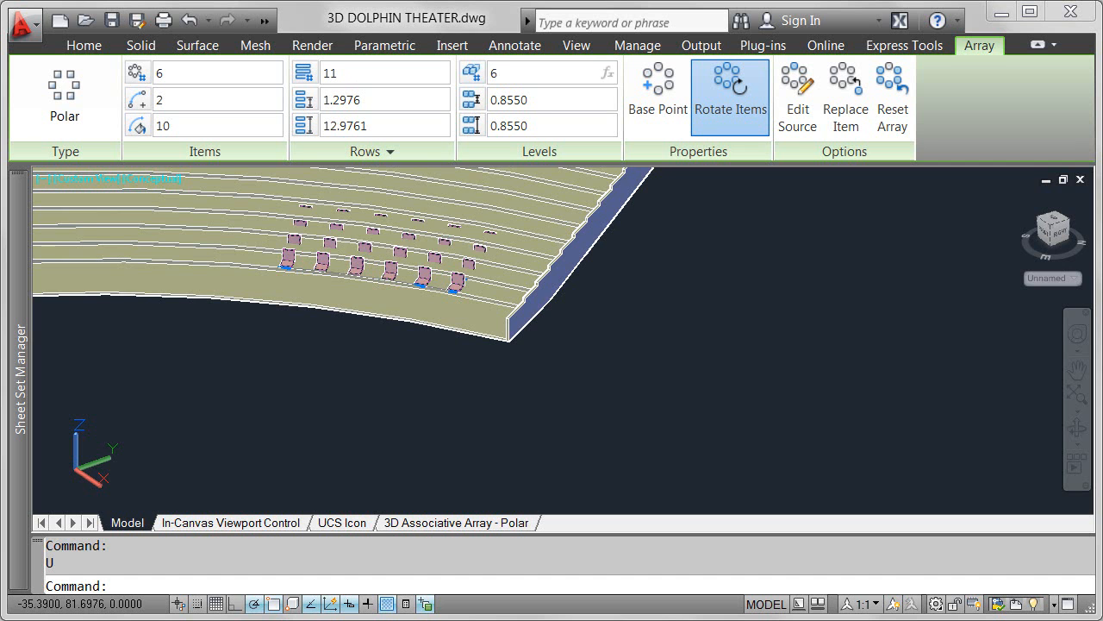
text(6)
key(Return)
Step: Set the array's level count to 1 and its incremental row elevation to .18 so the chair rows follow the stepped seating
shift+middle_drag(554, 299, 552, 282)
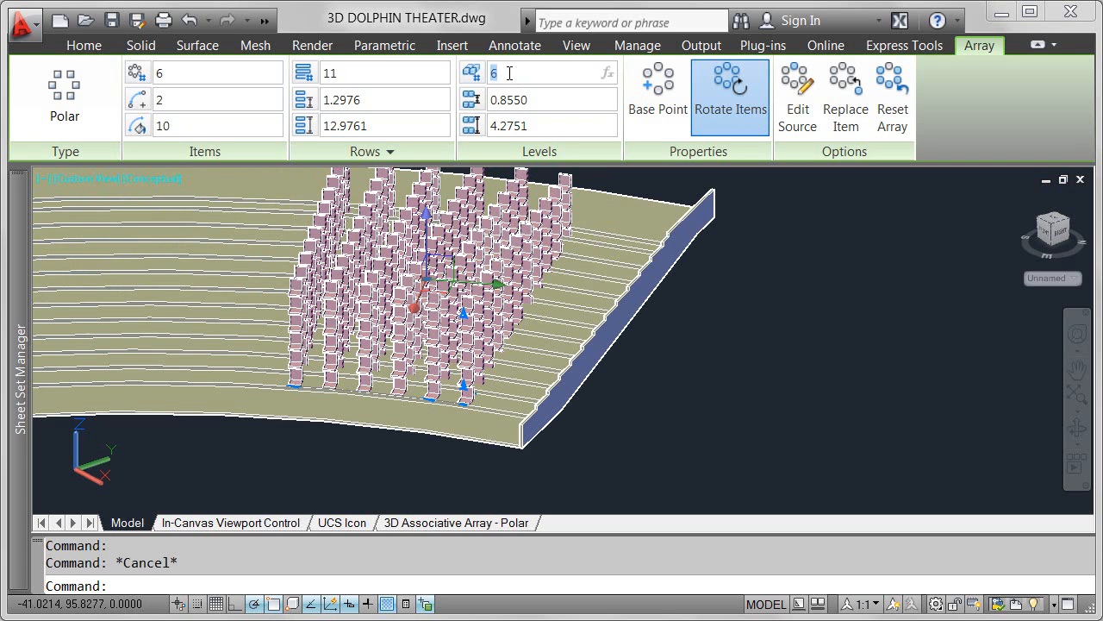
text(1)
key(Return)
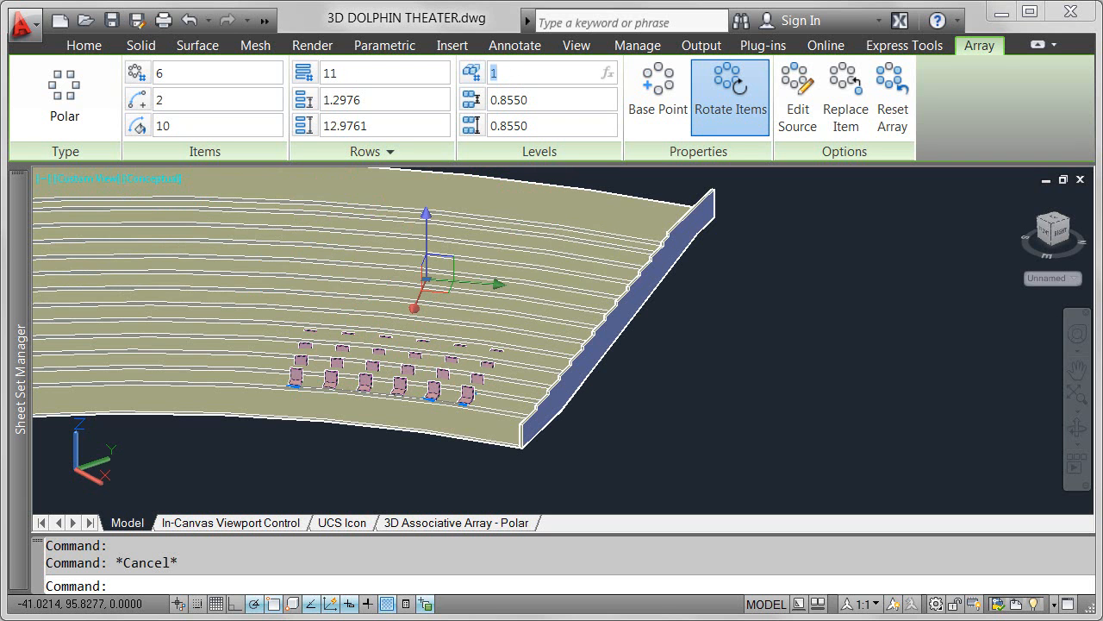
click(394, 153)
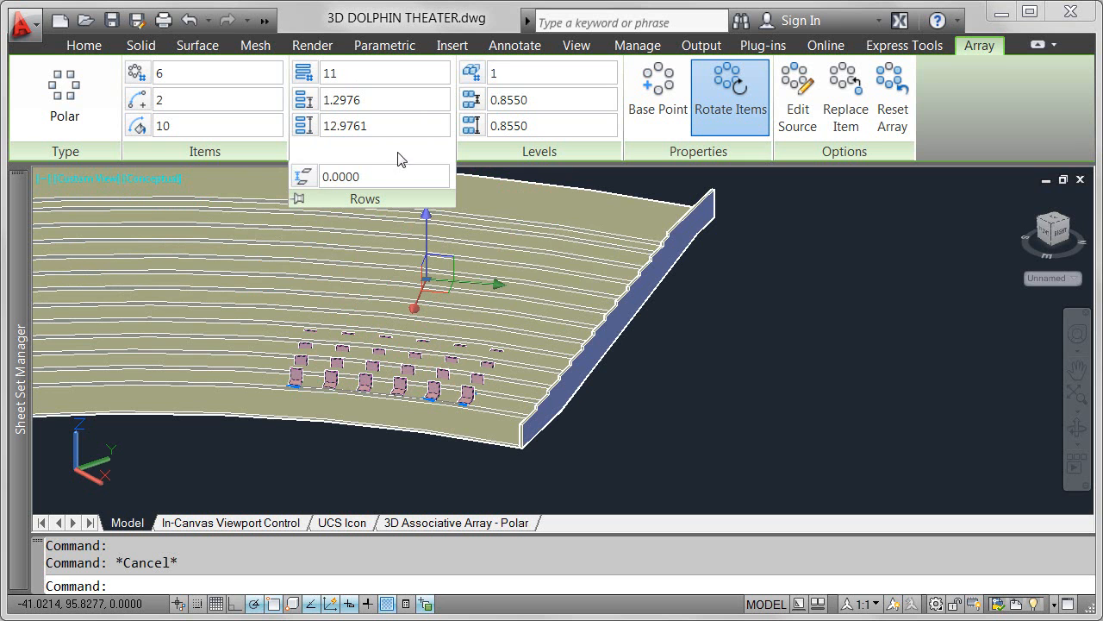
click(330, 177)
text(.18)
key(Return)
scroll(516, 354, up, 6)
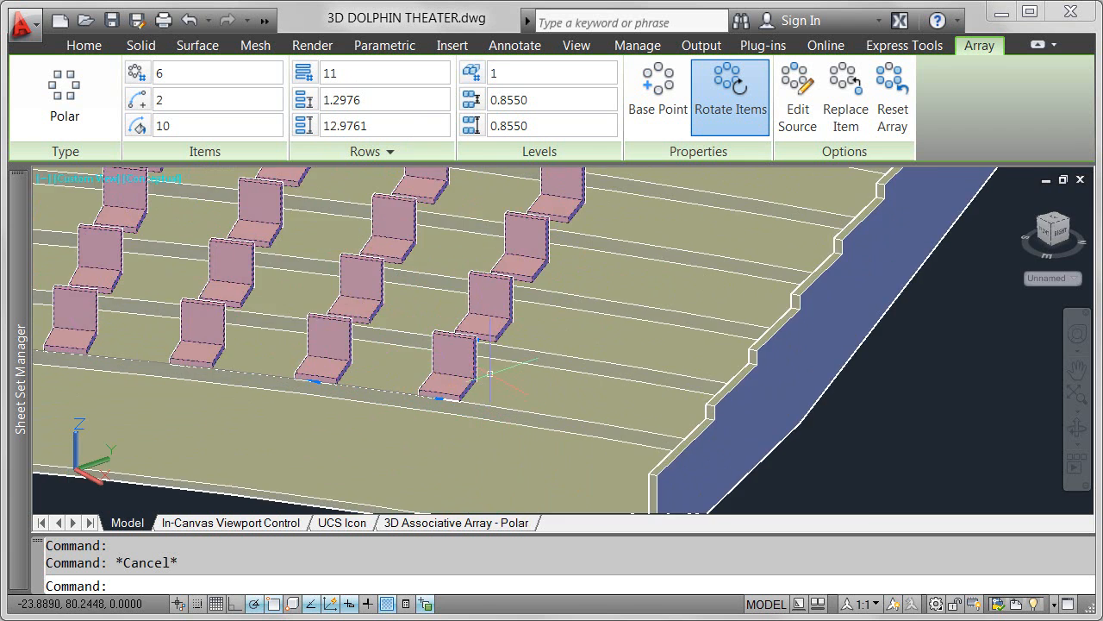
Step: Adjust the chair array's row spacing by snapping its row-spacing grip perpendicular to the edge of the stand's step
shift+middle_drag(516, 354, 224, 379)
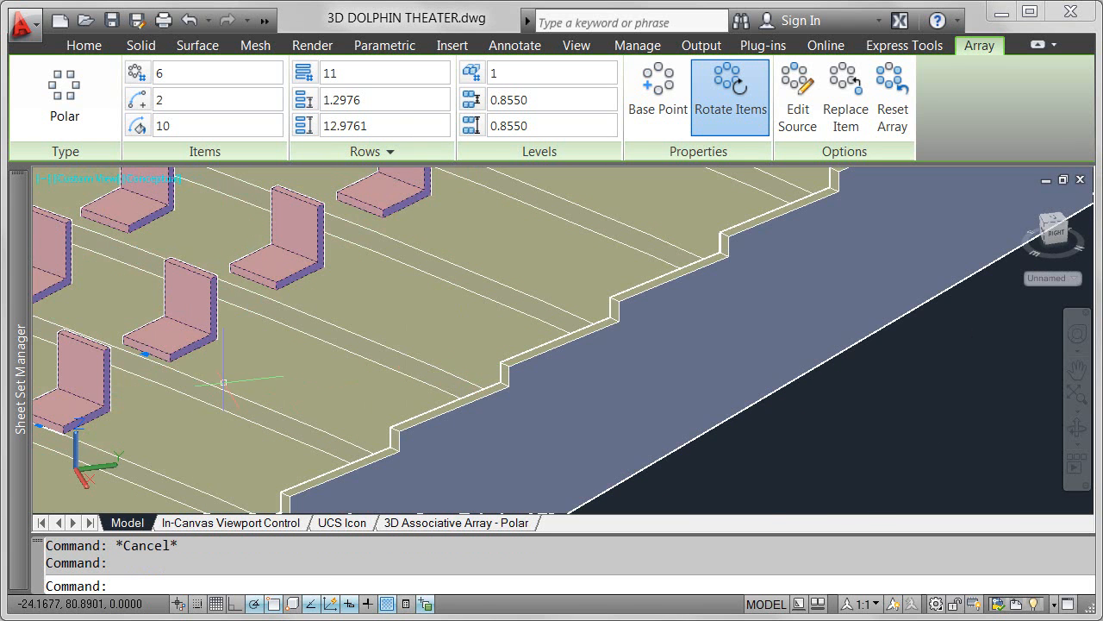
click(169, 355)
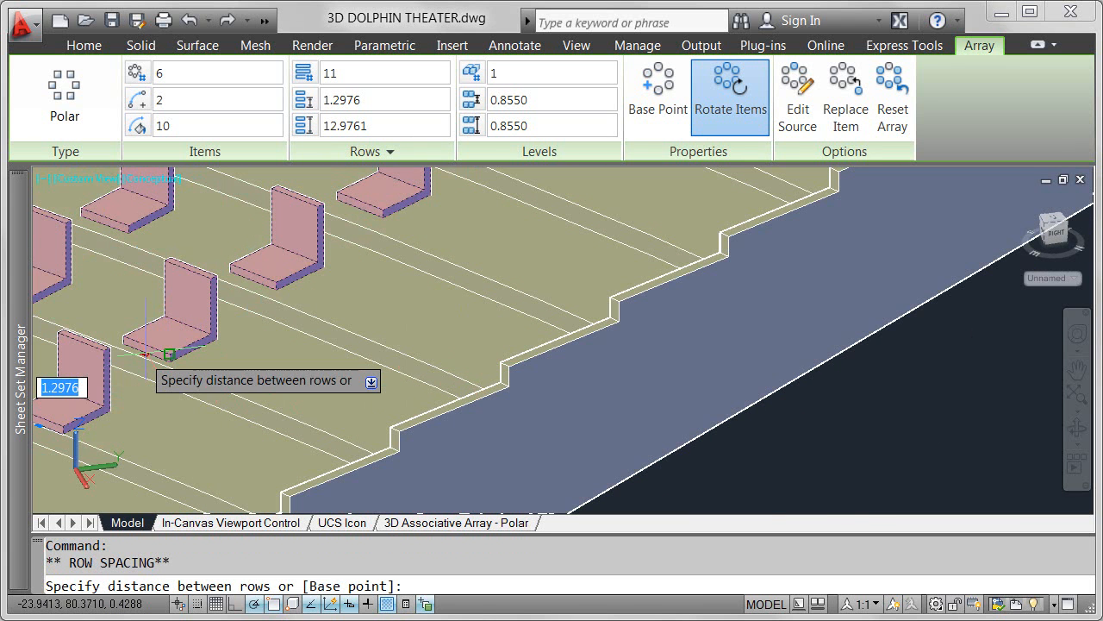
shift+right_click(169, 354)
click(250, 222)
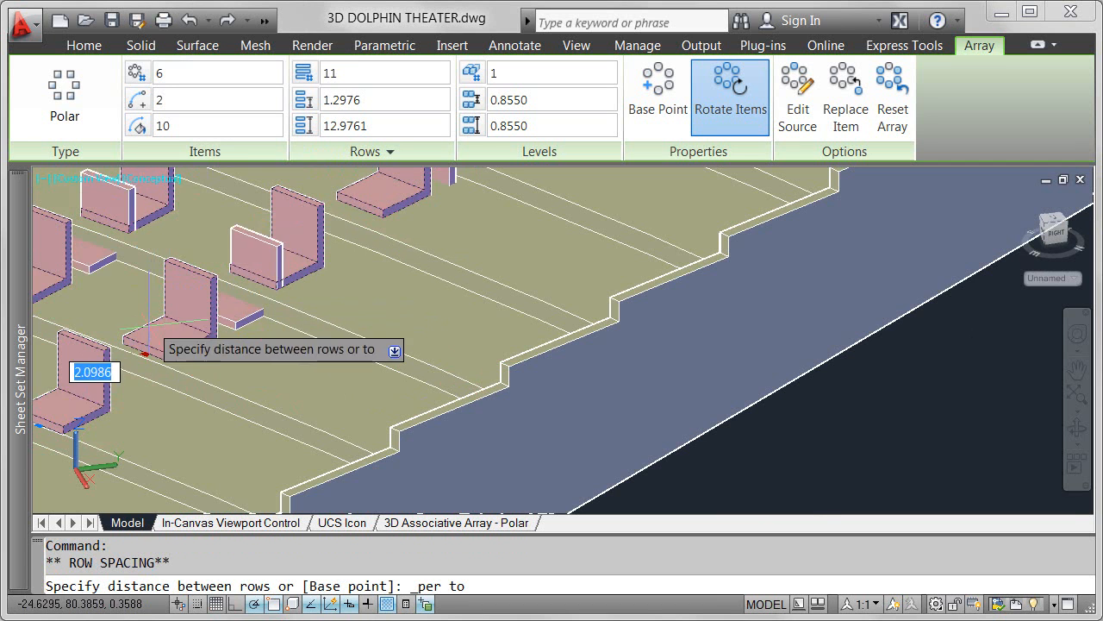
click(138, 374)
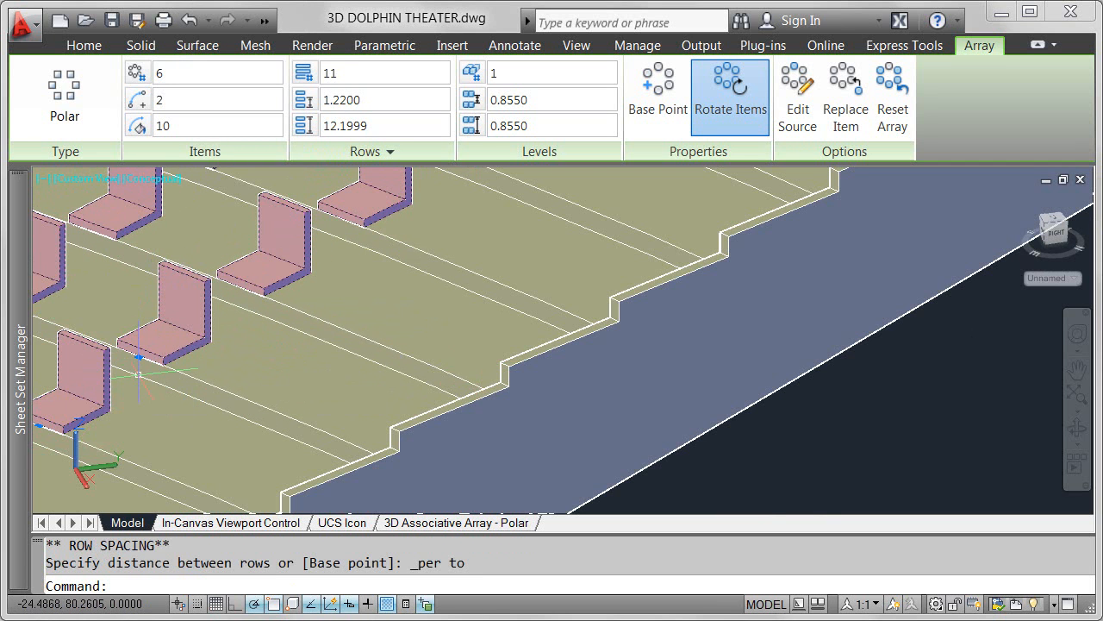
scroll(138, 374, up, 2)
key(Escape)
Step: Set the polar chair array's item count to 140 and its fill angle to 140 degrees to fill the whole curved stand
scroll(138, 374, down, 5)
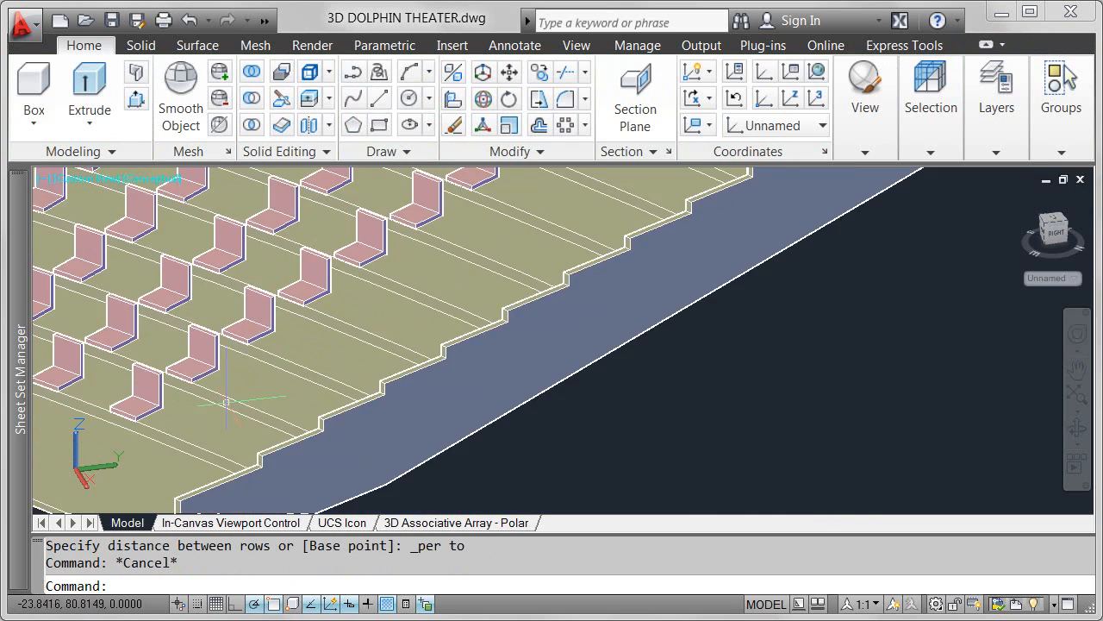
scroll(696, 481, down, 4)
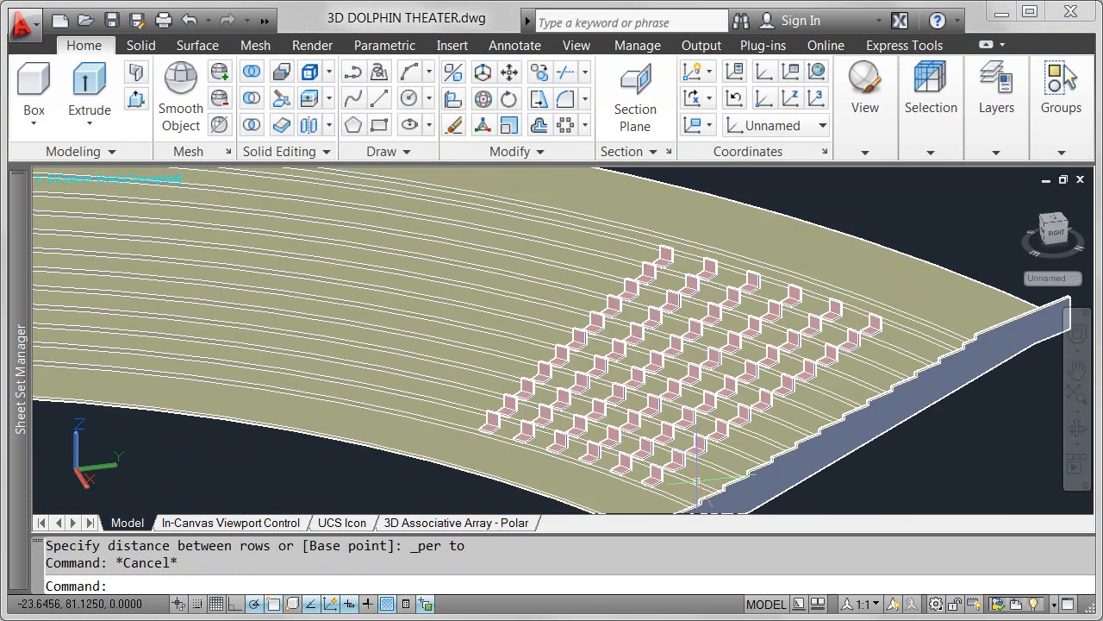
scroll(696, 481, down, 2)
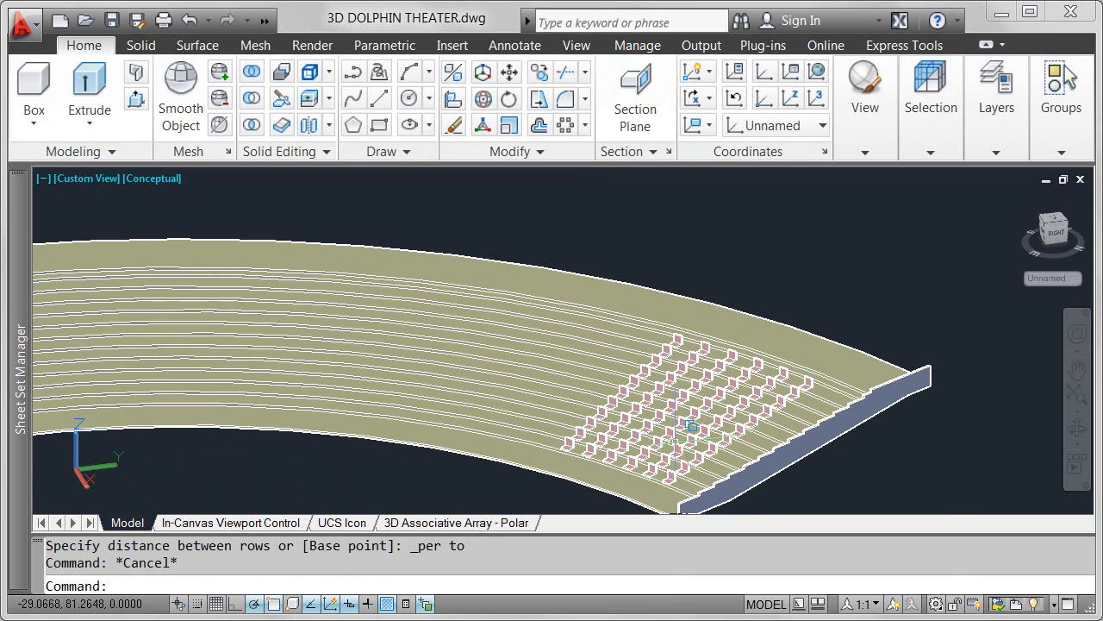
click(677, 457)
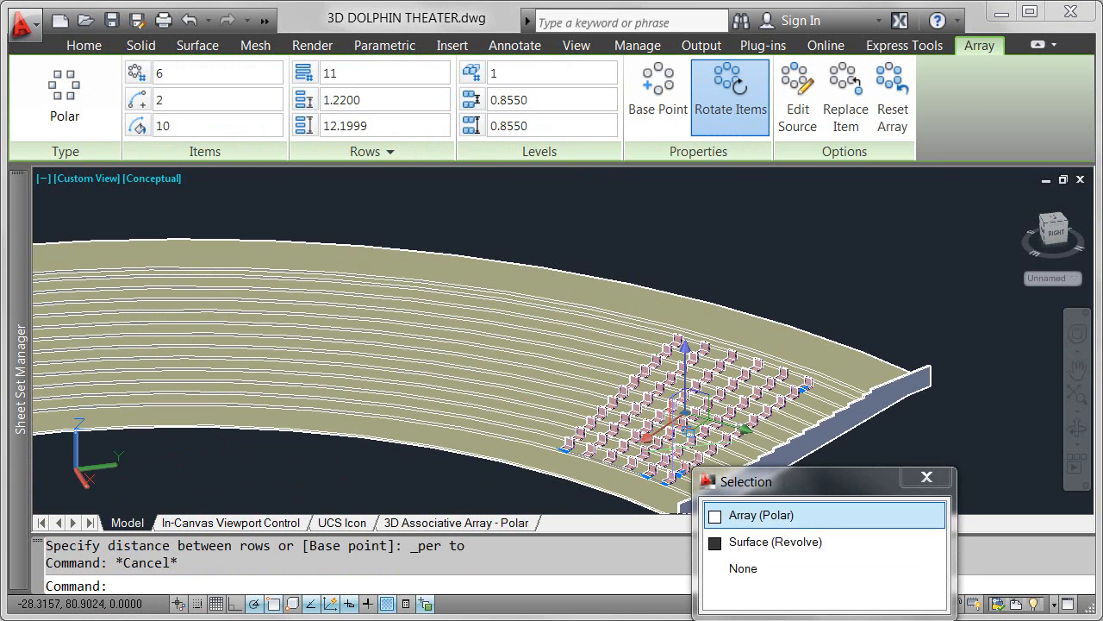
click(211, 73)
text(140)
key(Return)
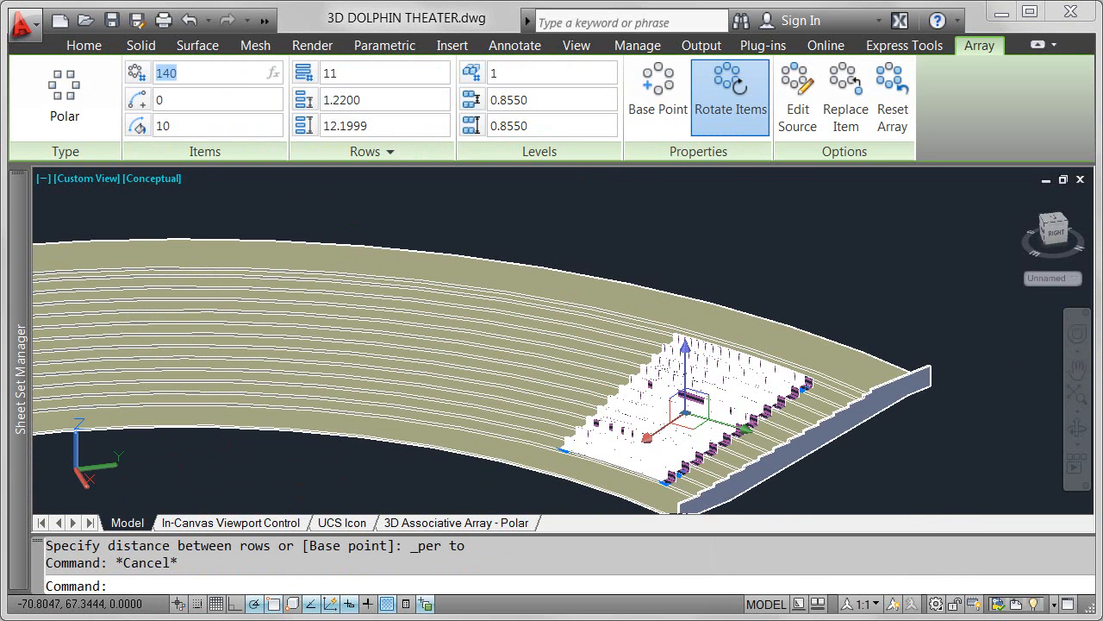
click(216, 125)
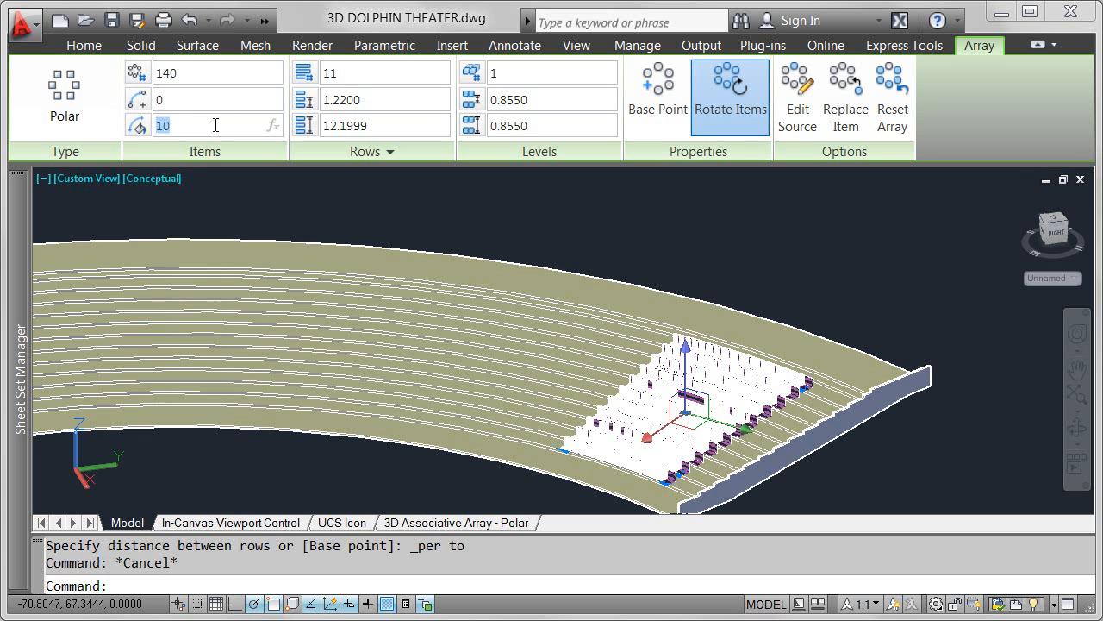
key(Return)
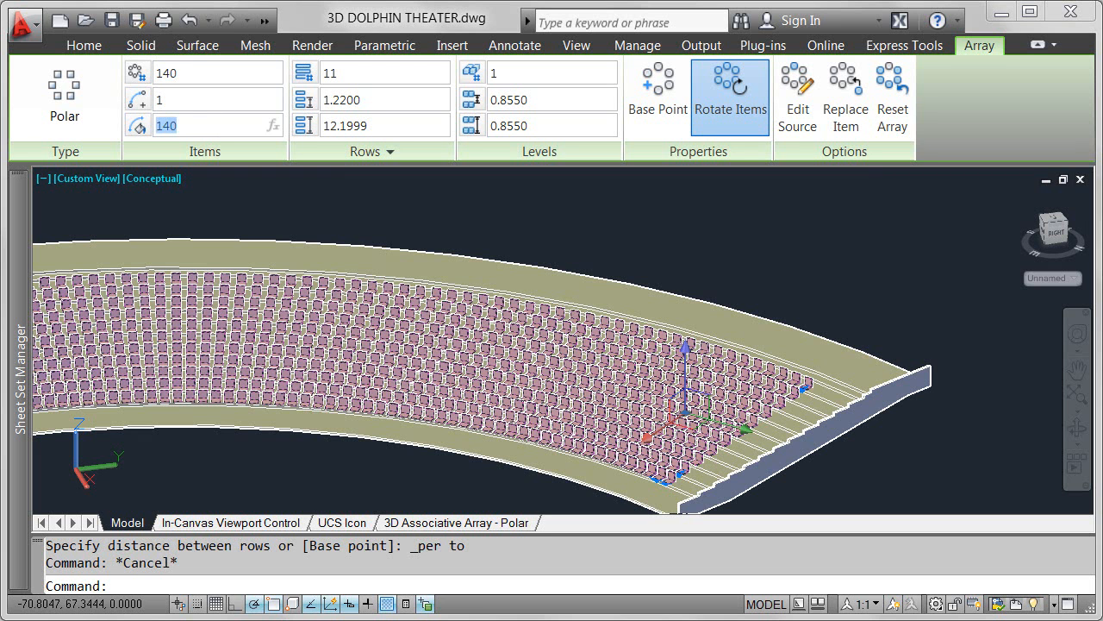
mouse_move(450, 354)
shift+middle_down()
mouse_move(475, 331)
mouse_move(397, 346)
shift+middle_up()
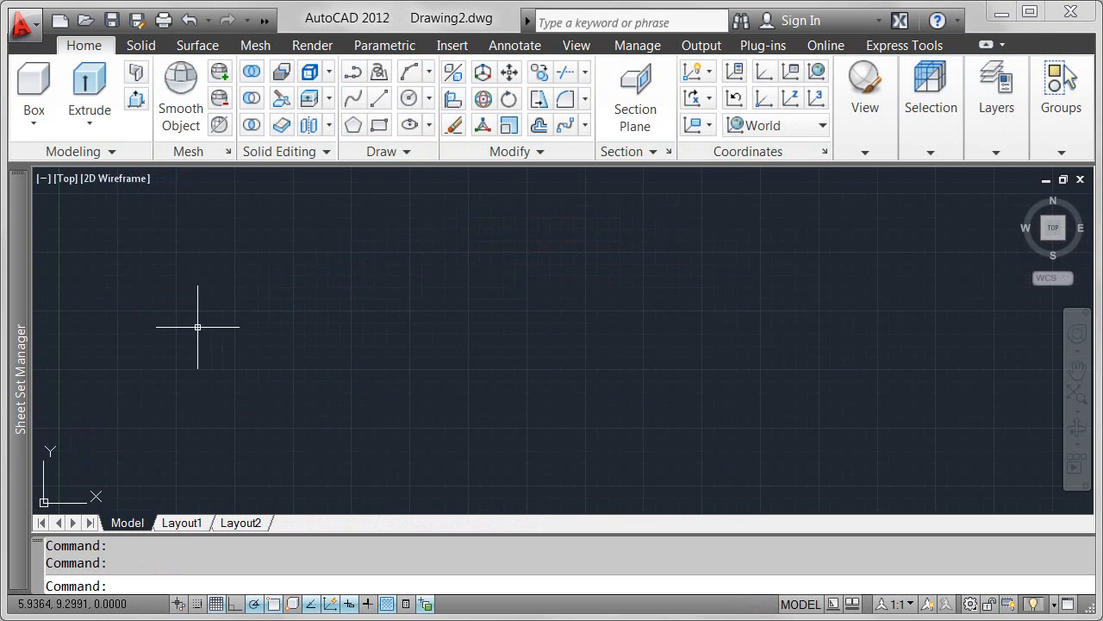
Step: Open the 08 - 3D Associative Array - Path sheet and open the spiral ramp's external reference drawing from its viewport
mouse_move(26, 330)
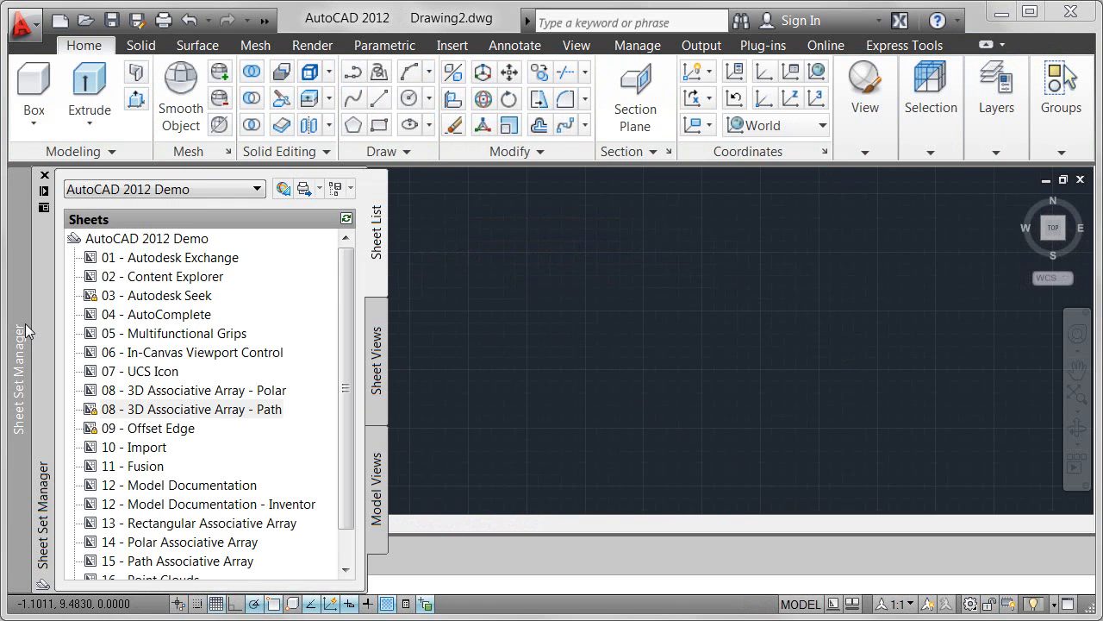
double_click(192, 410)
click(552, 396)
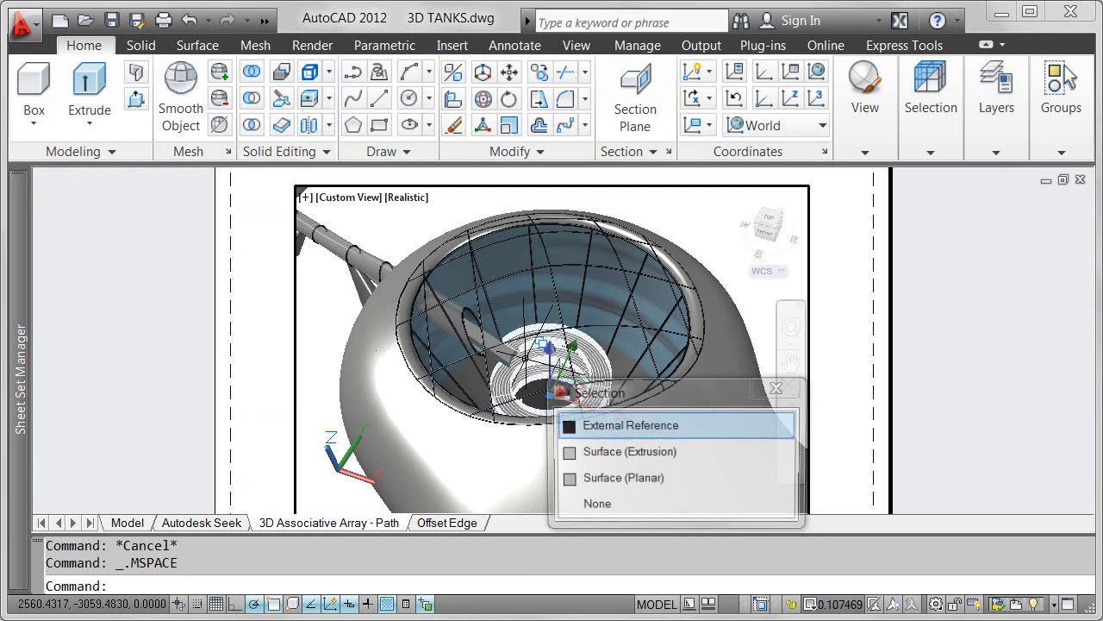
click(579, 424)
right_click(579, 430)
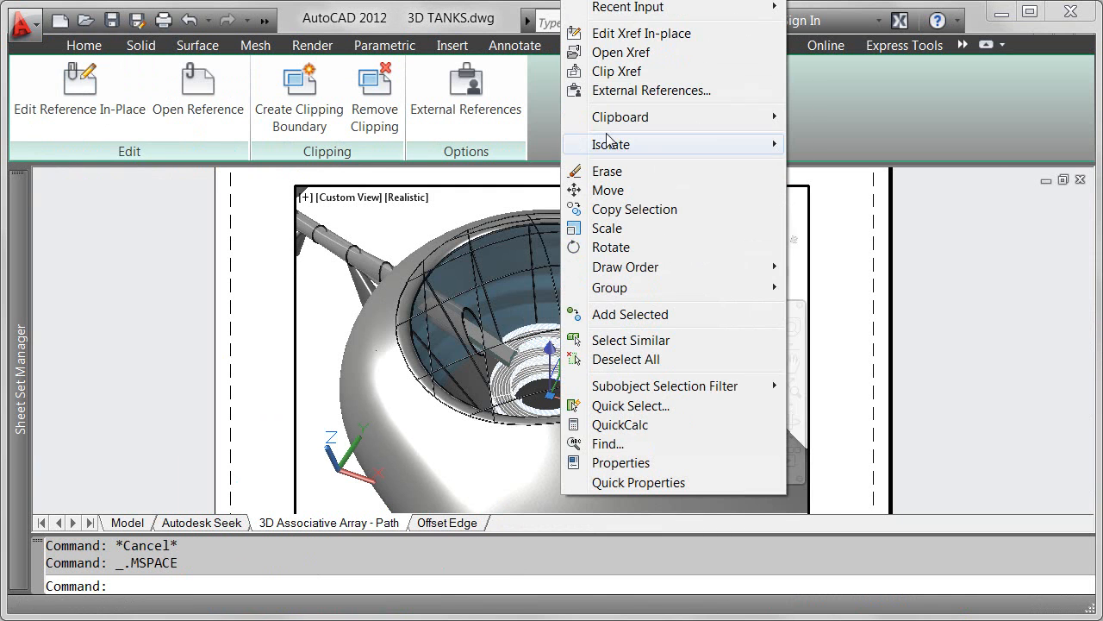
click(606, 50)
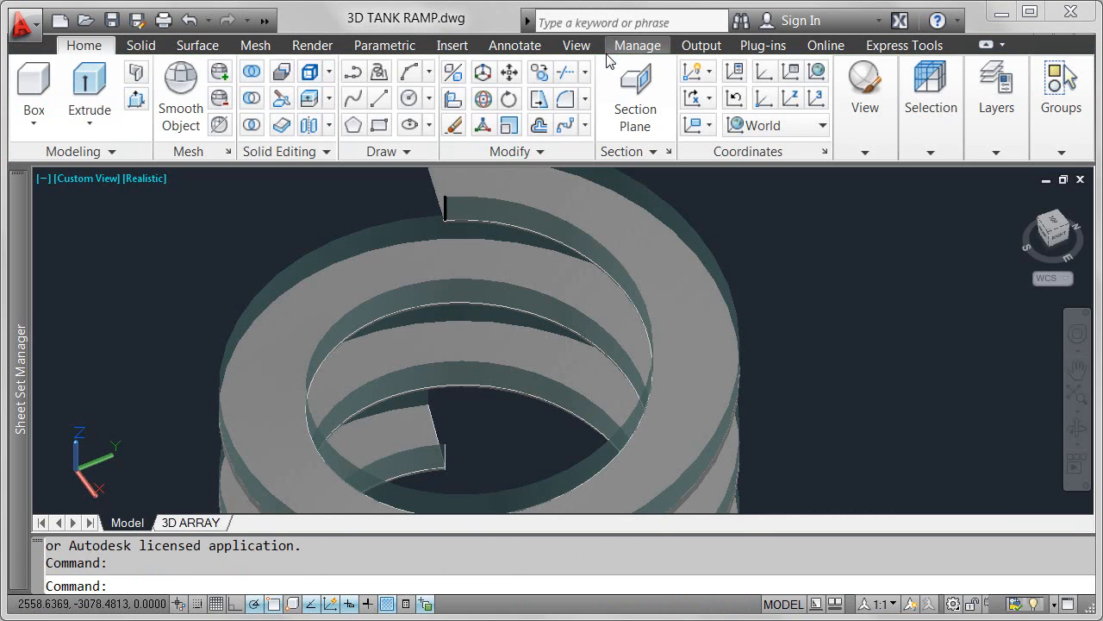
Step: Create a path array of the black railing post along the ramp's helix with 30 items divided evenly
click(585, 125)
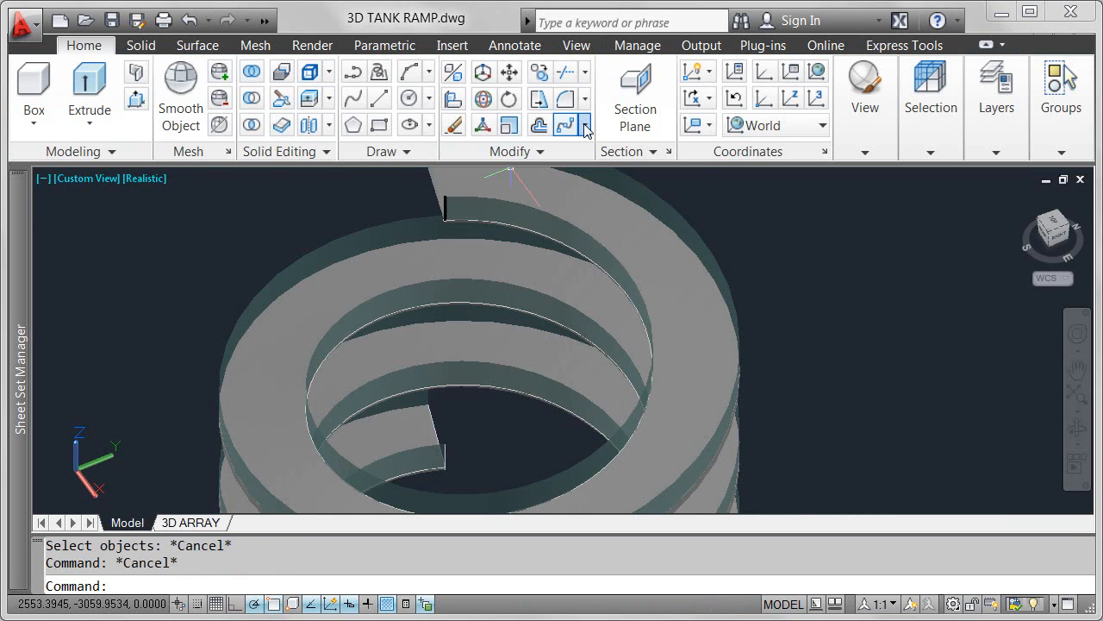
click(593, 202)
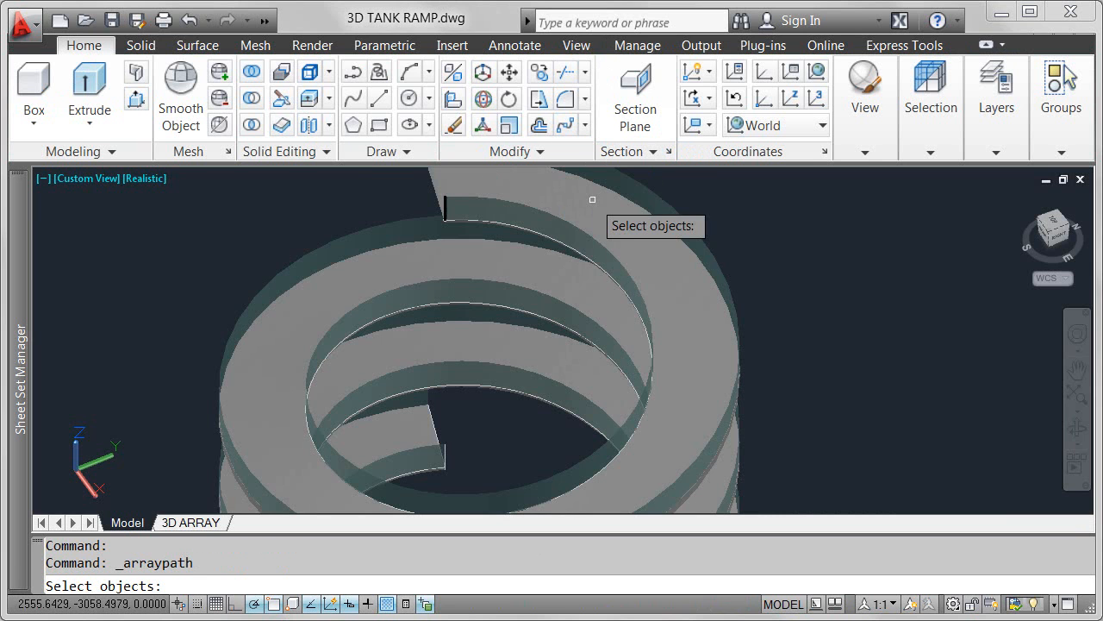
click(455, 201)
click(543, 280)
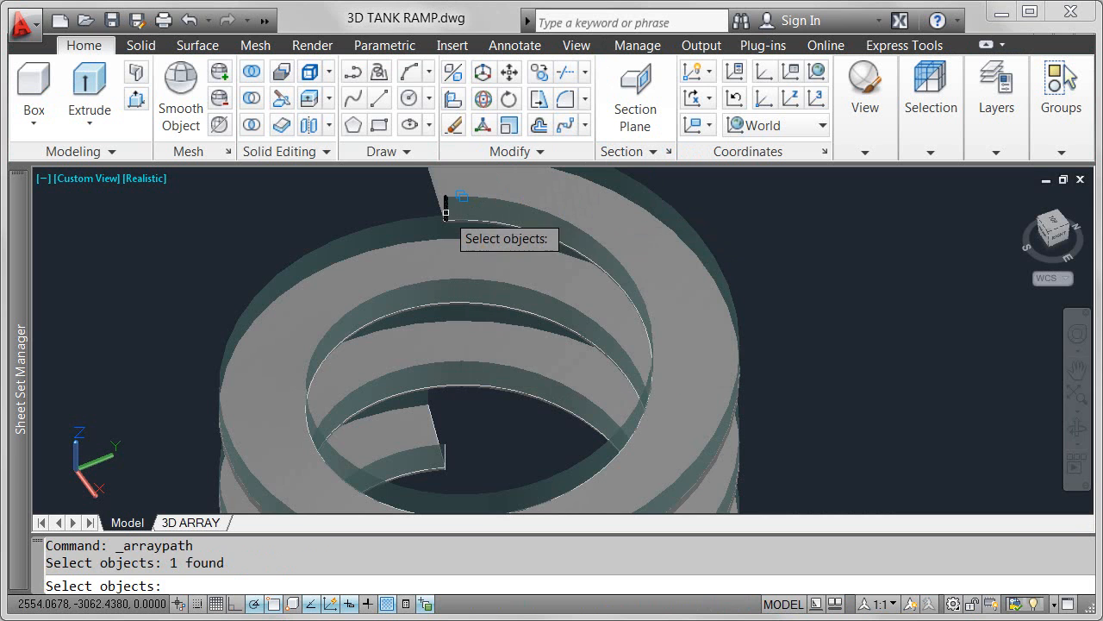
key(Return)
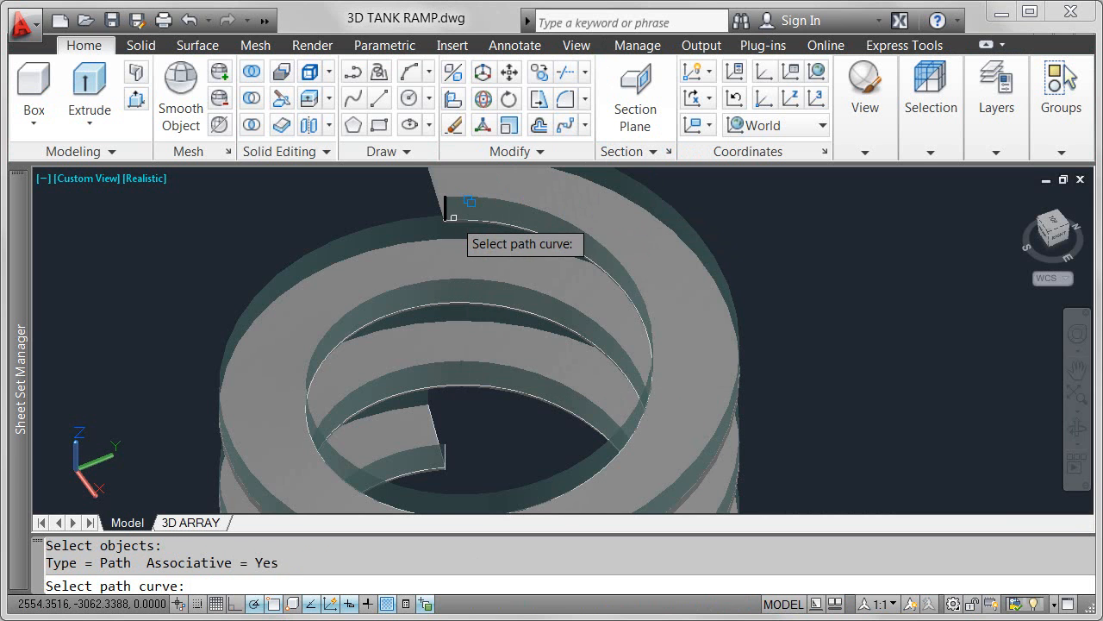
click(455, 218)
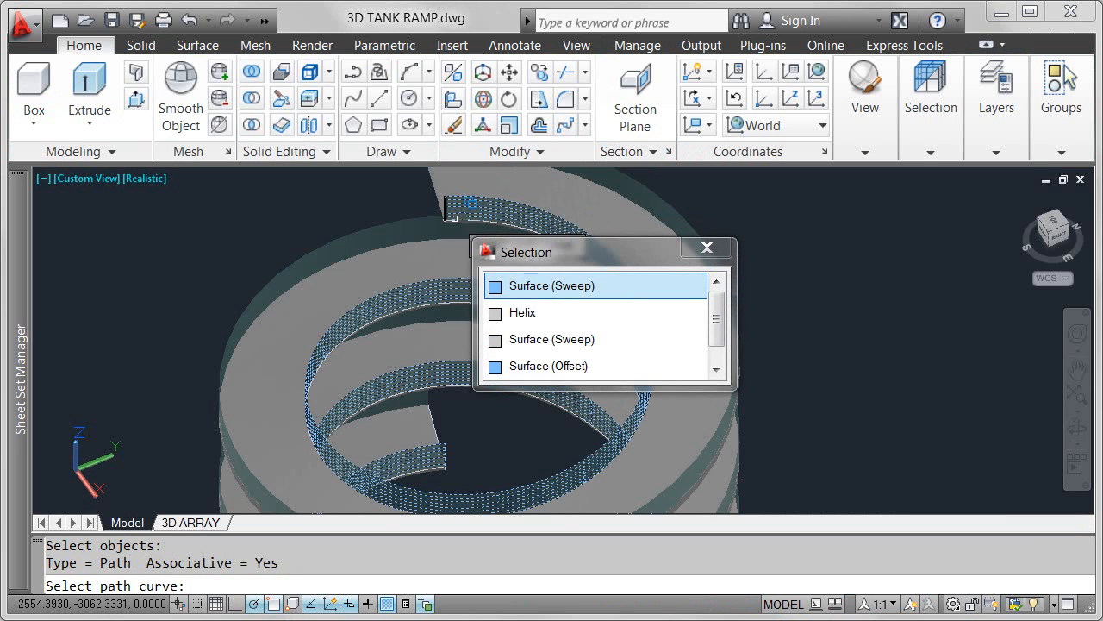
click(522, 312)
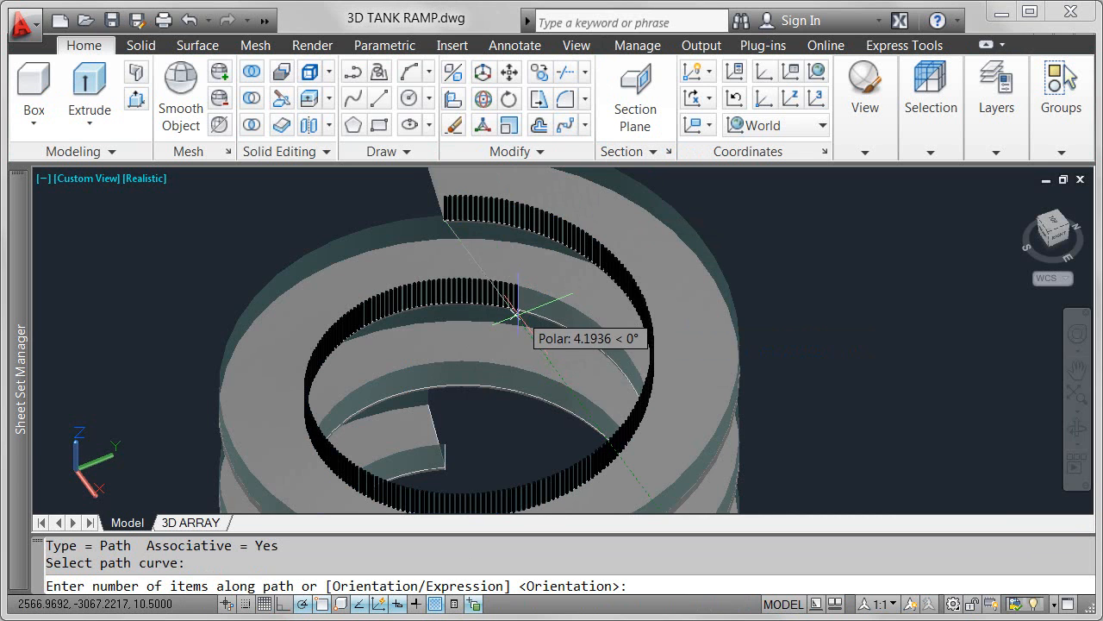
text(30)
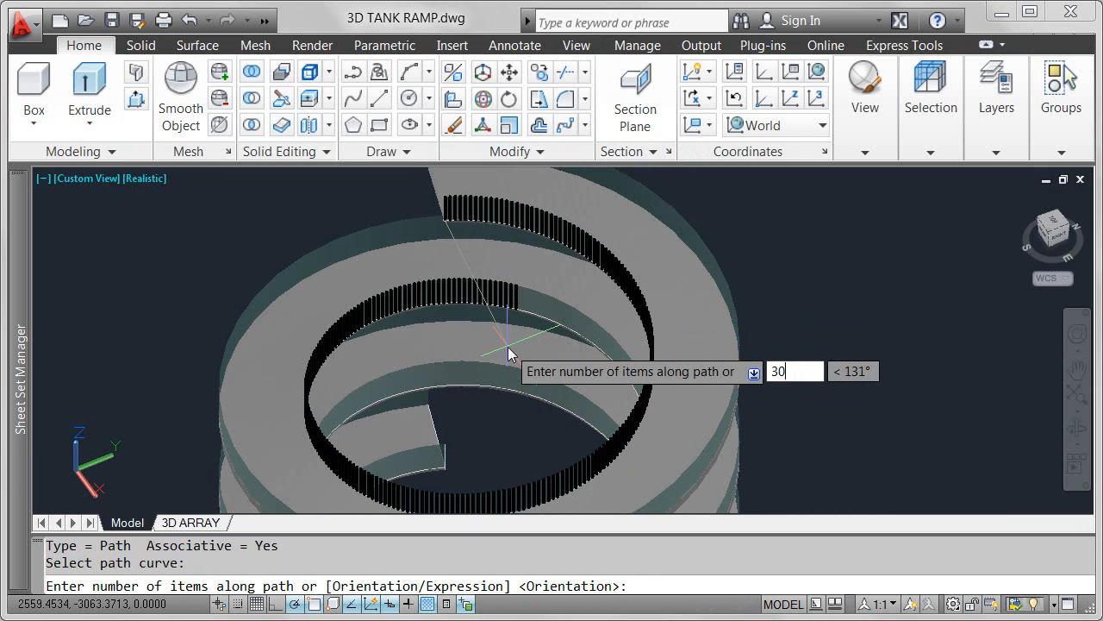
key(Return)
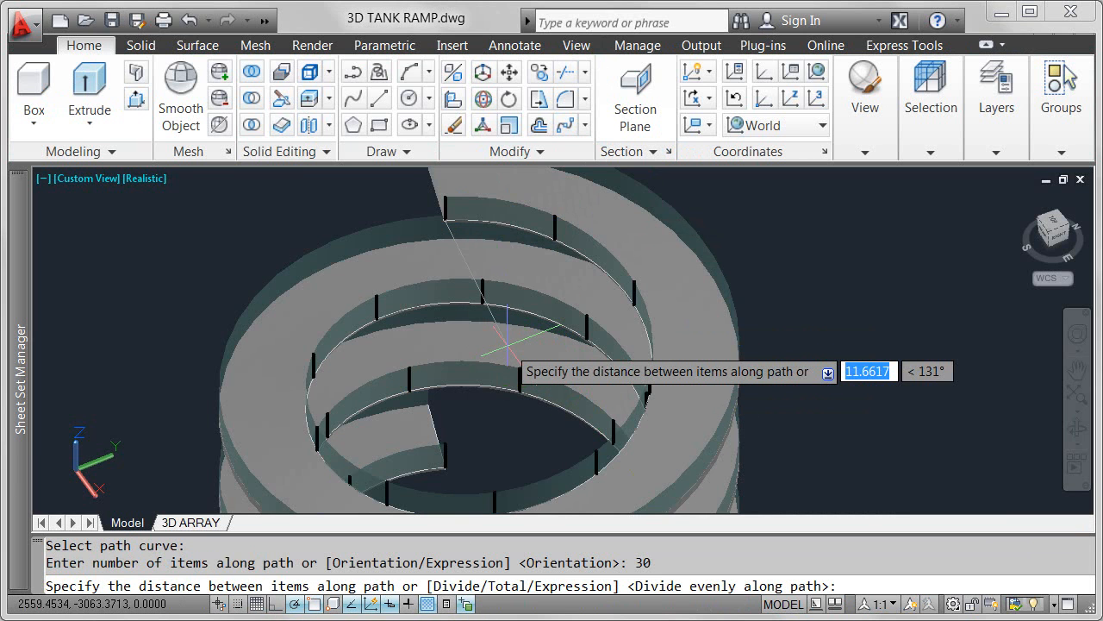
key(Return)
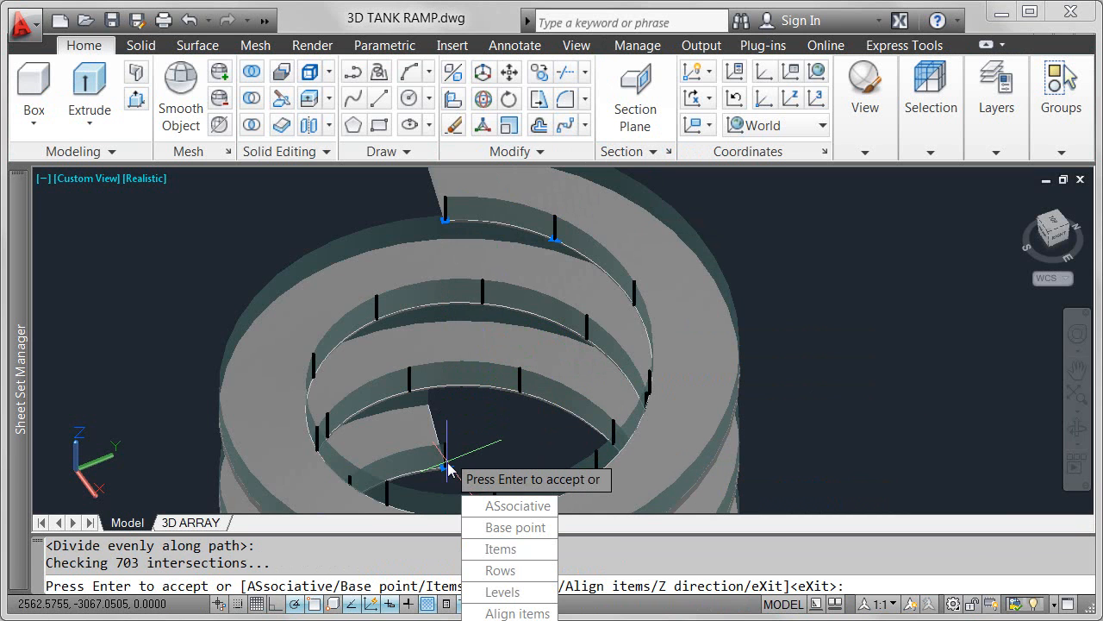
Step: Give the path array 2 rows spaced 2.5 apart with the default incrementing elevation, and accept the array
click(509, 570)
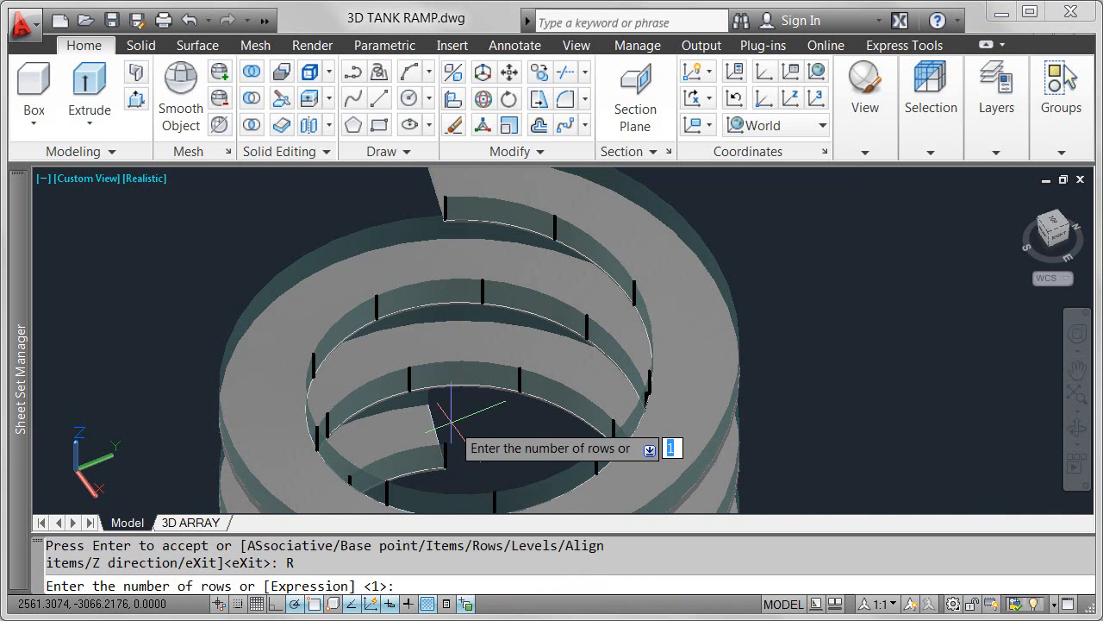
text(2)
key(Return)
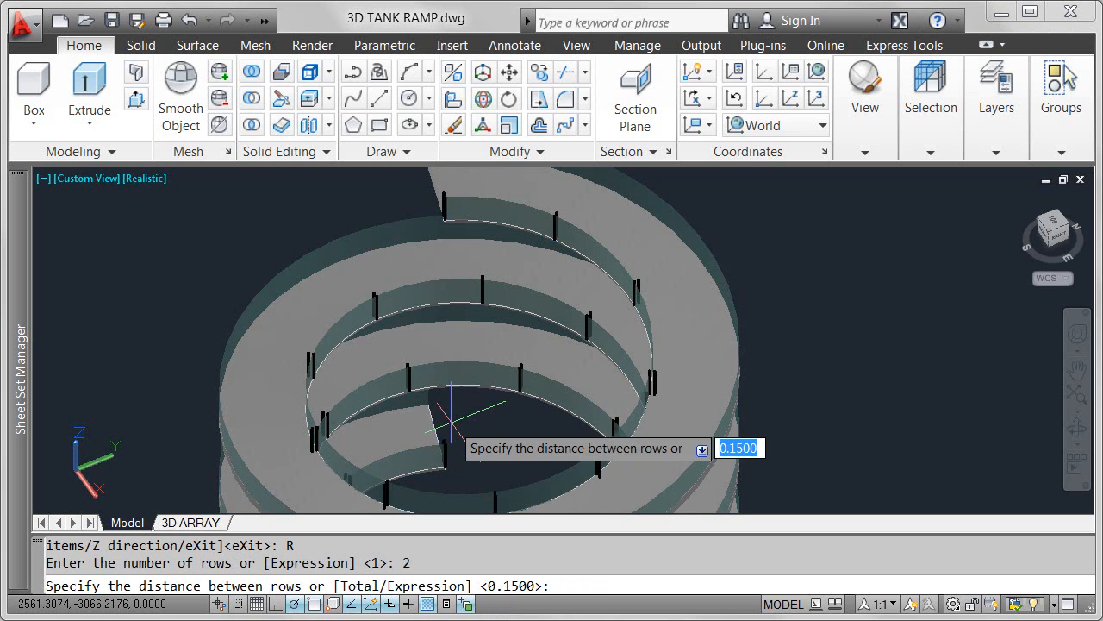
text(2)
key(Return)
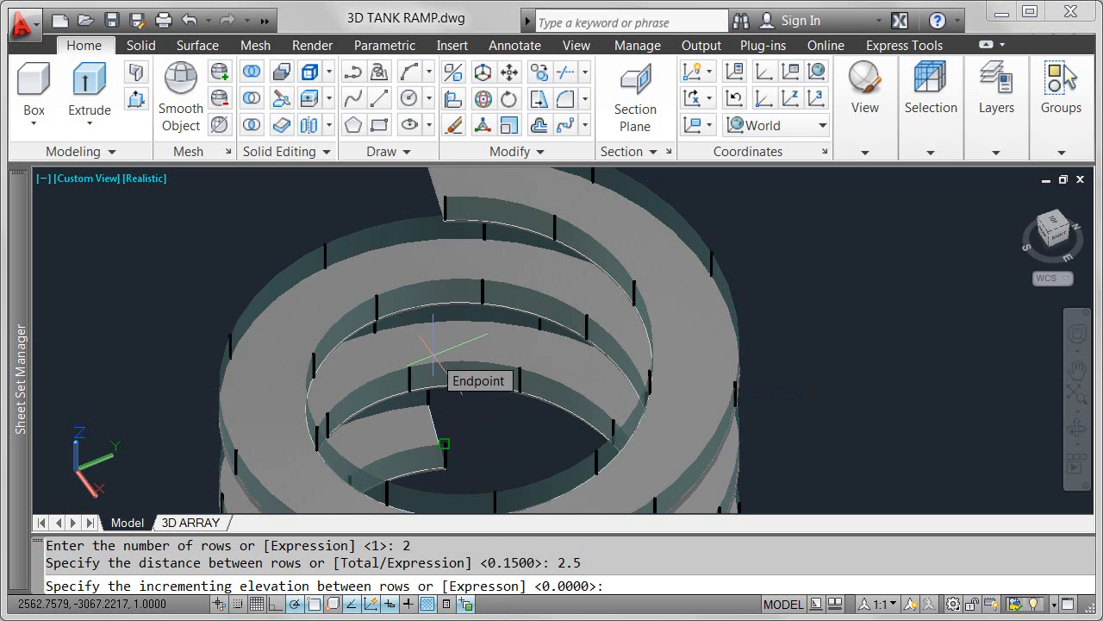
key(Return)
key(Return)
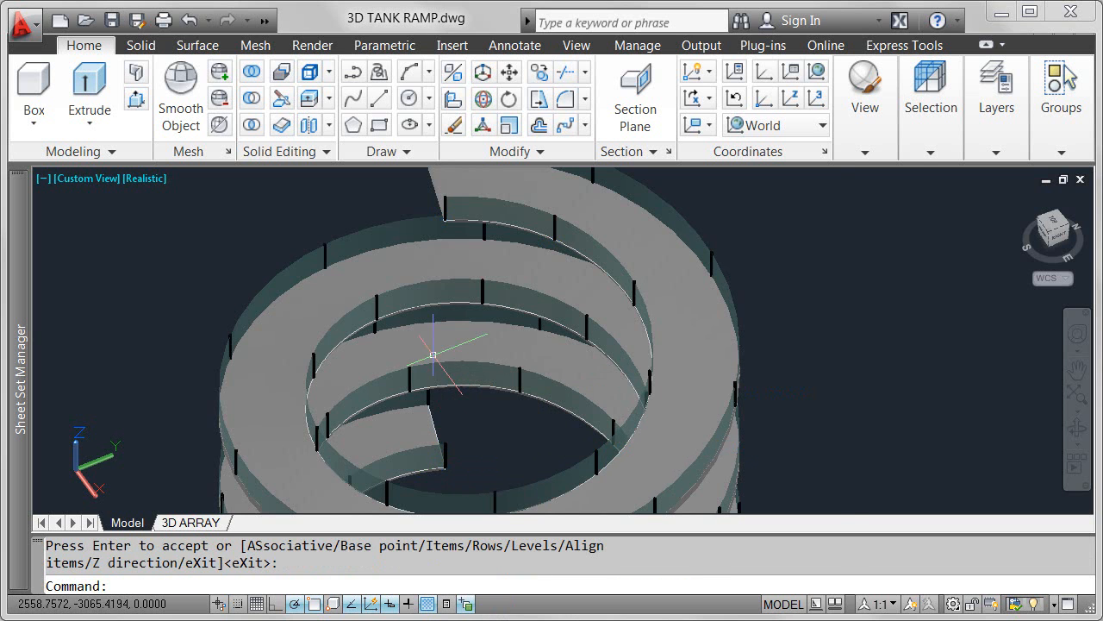
Step: Select the railing post array and switch its Z Direction off and back on
click(472, 297)
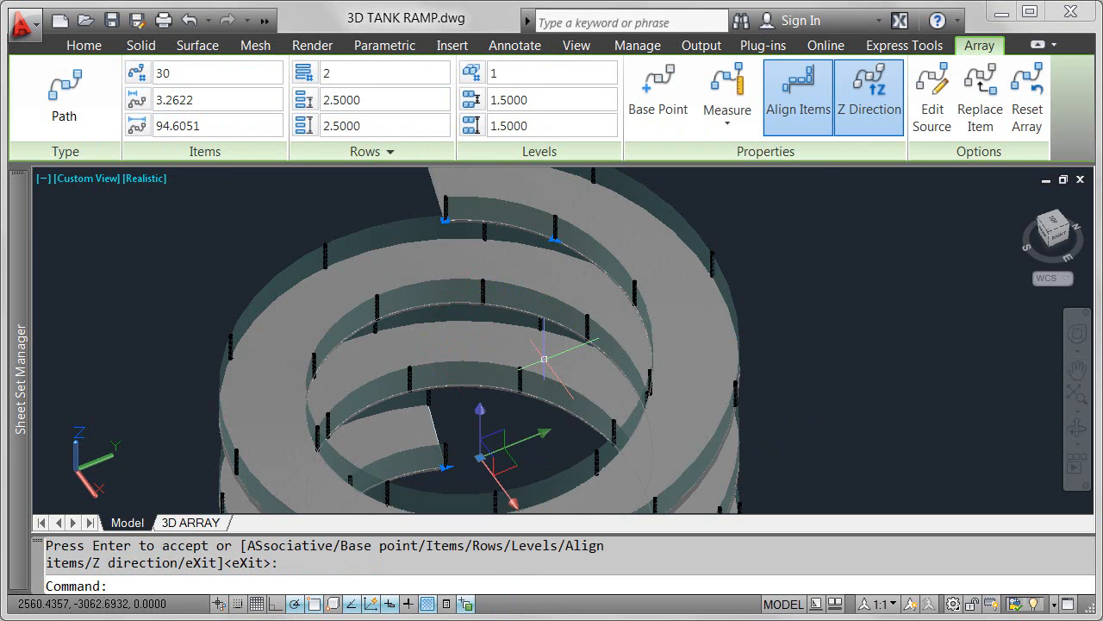
click(883, 119)
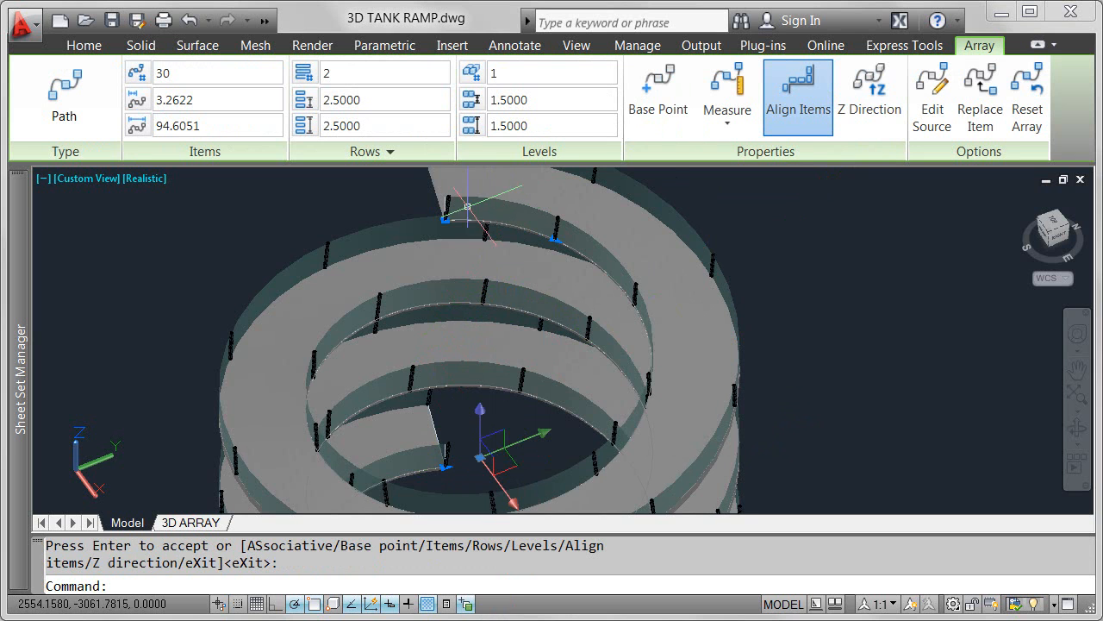
click(869, 108)
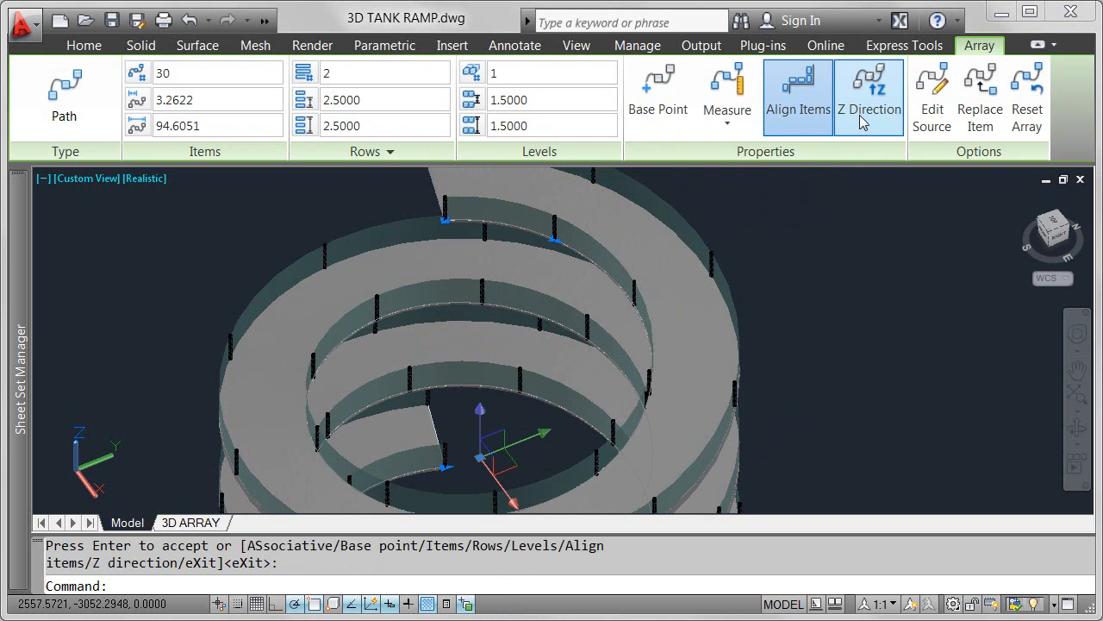
Step: Change the post array's spacing method to Divide and set its item count to 40, then deselect the array
click(733, 125)
click(750, 164)
click(206, 74)
text(40)
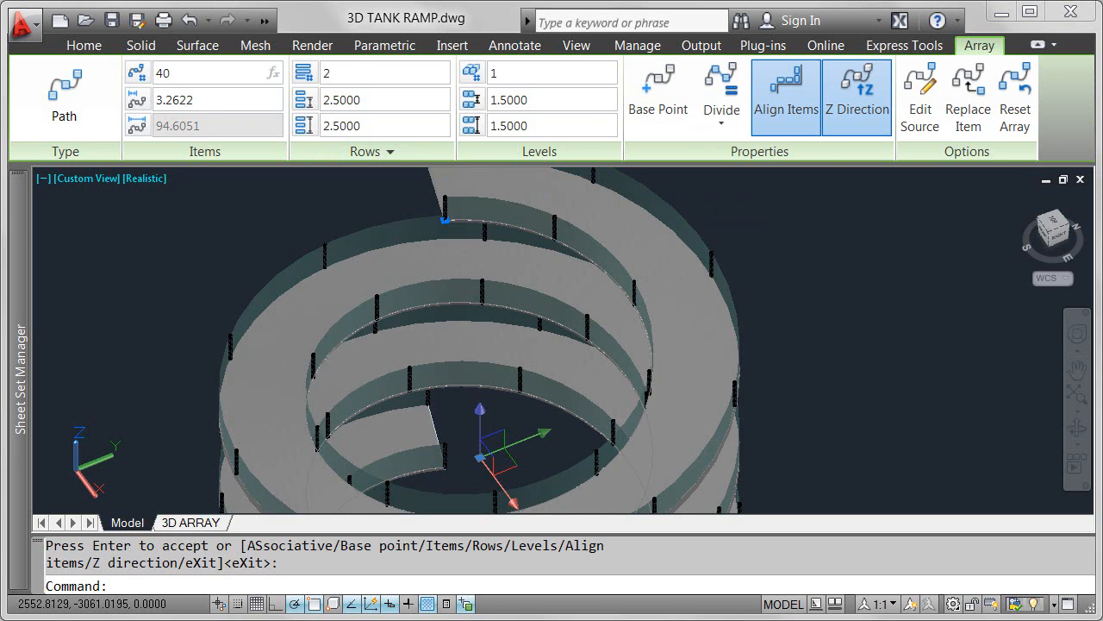
key(Return)
click(252, 199)
key(Escape)
key(Escape)
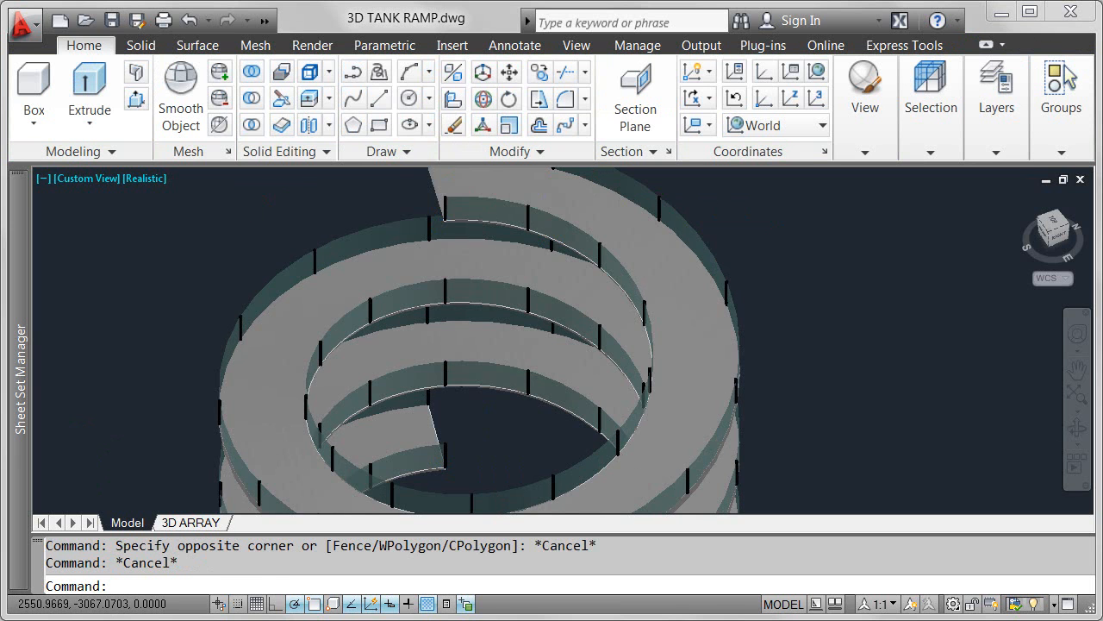
scroll(252, 199, down, 2)
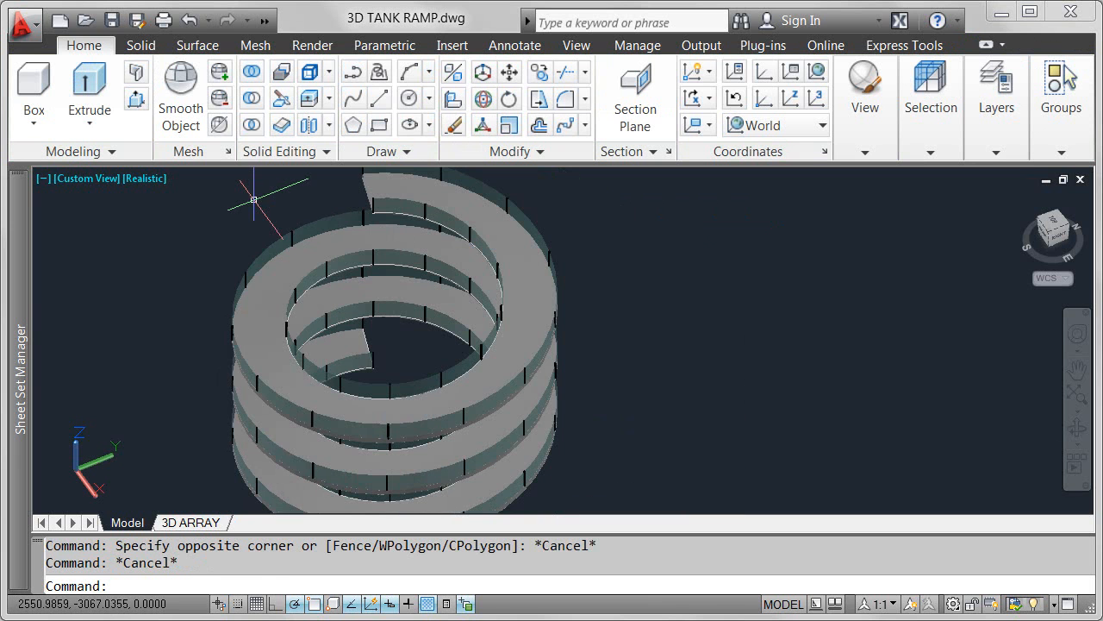
Step: Select the ramp's inner helix, show its properties, and set its number of turns to 5
click(388, 213)
click(456, 280)
right_click(445, 279)
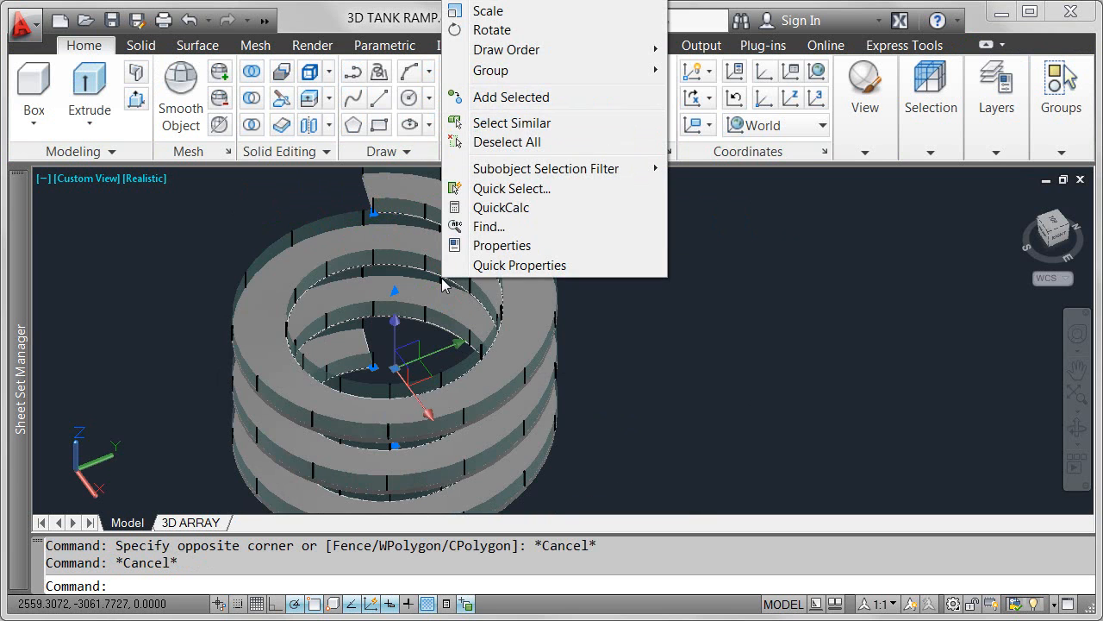
click(495, 244)
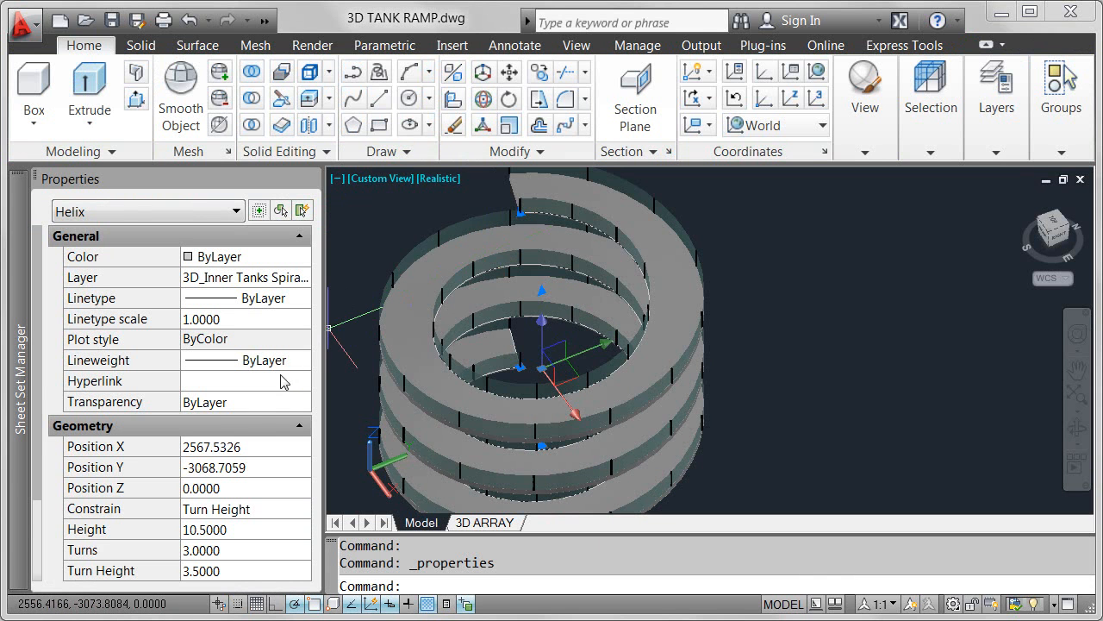
click(240, 549)
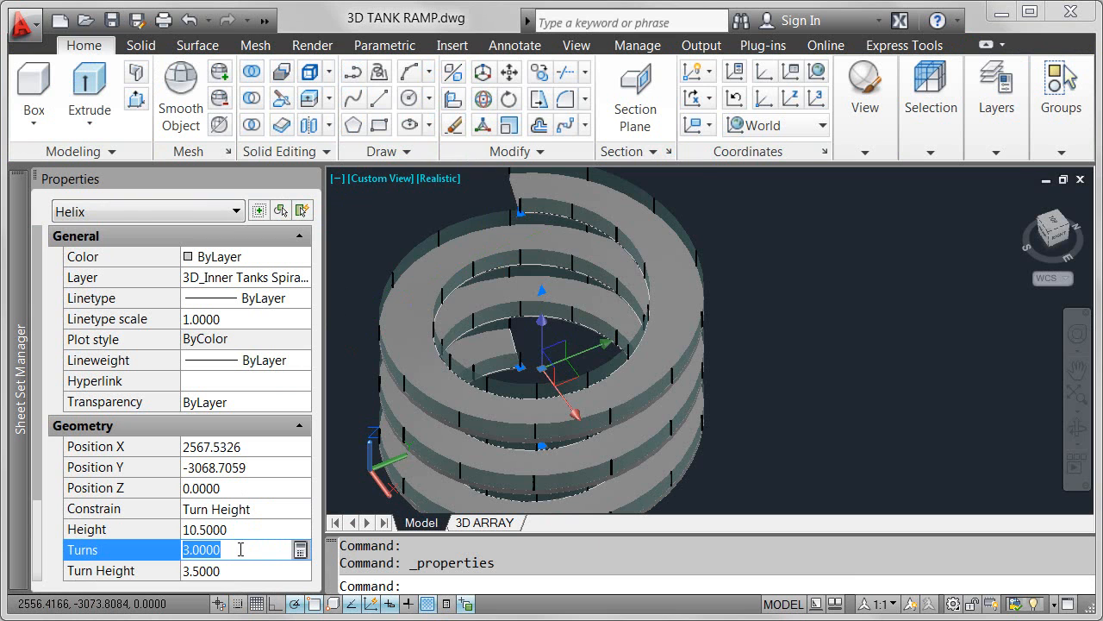
text(5)
key(Tab)
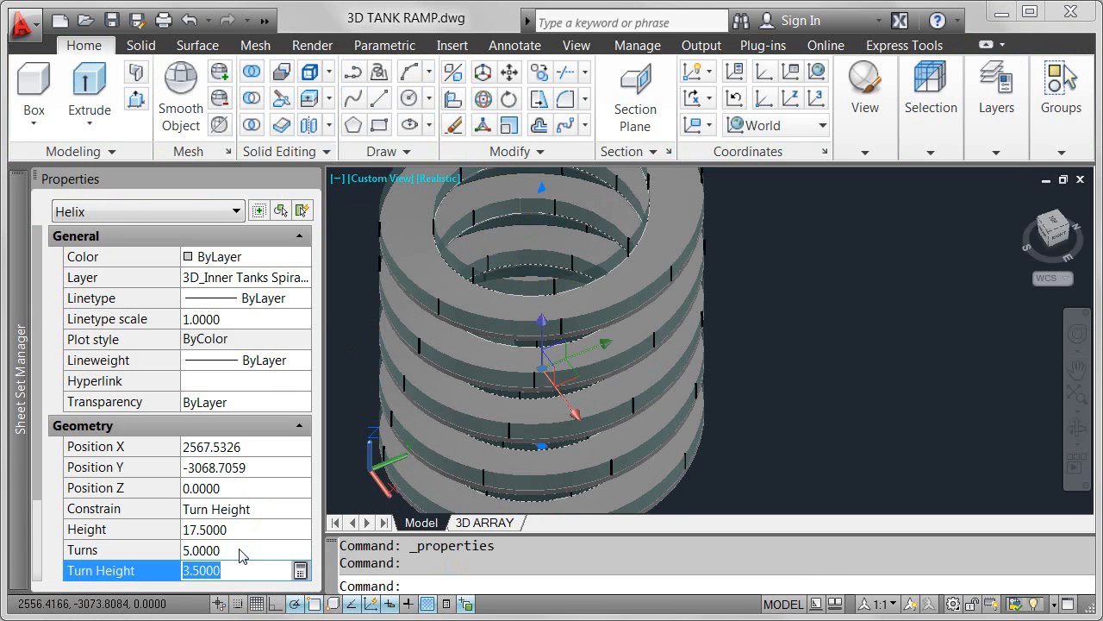
Step: Change the selected helix's twist direction to CW
drag(34, 490, 32, 582)
click(239, 556)
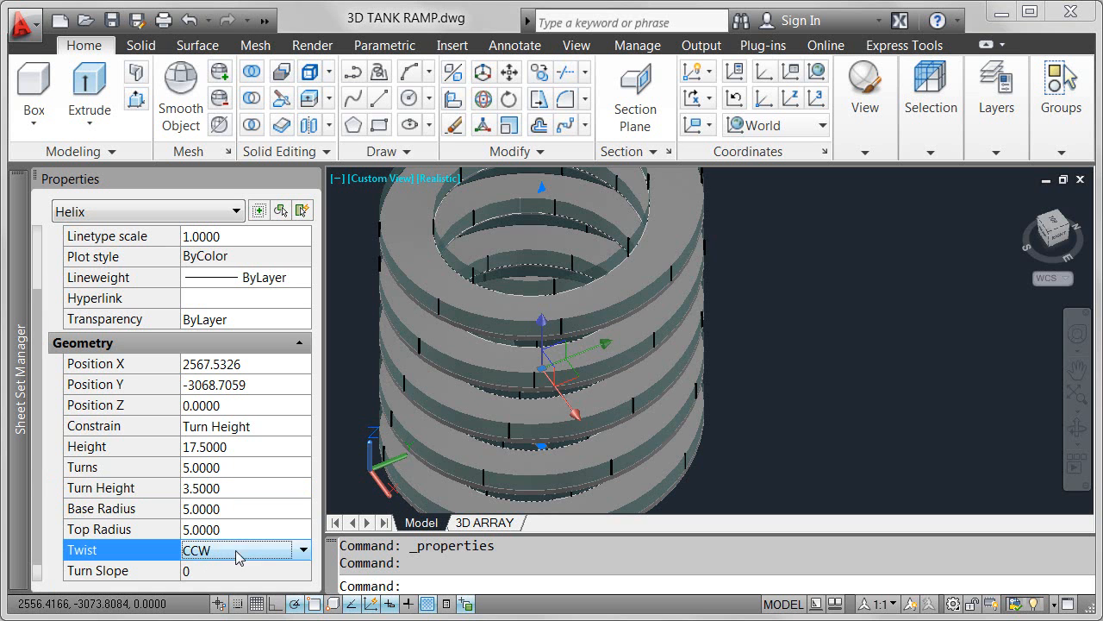
click(302, 552)
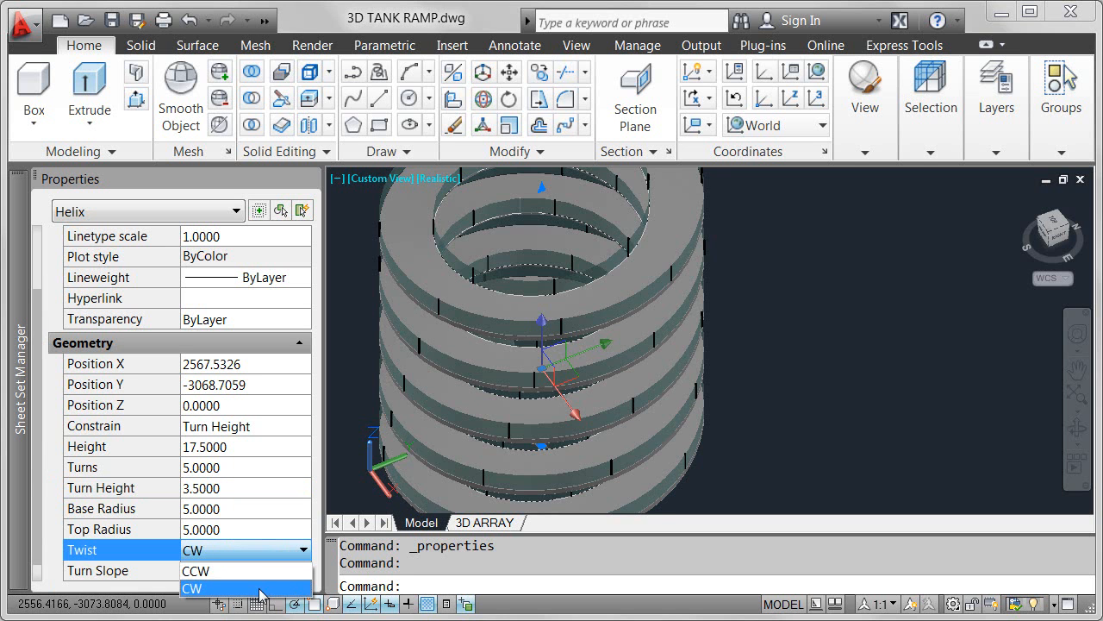
click(260, 591)
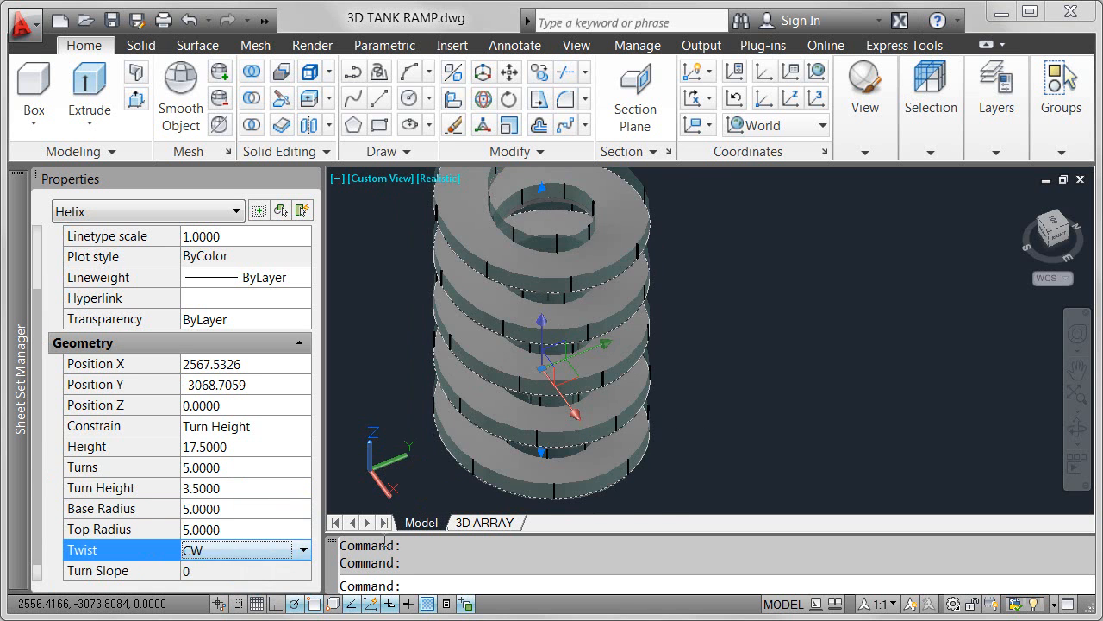
Step: Set the helix's twist direction back to CCW
click(304, 551)
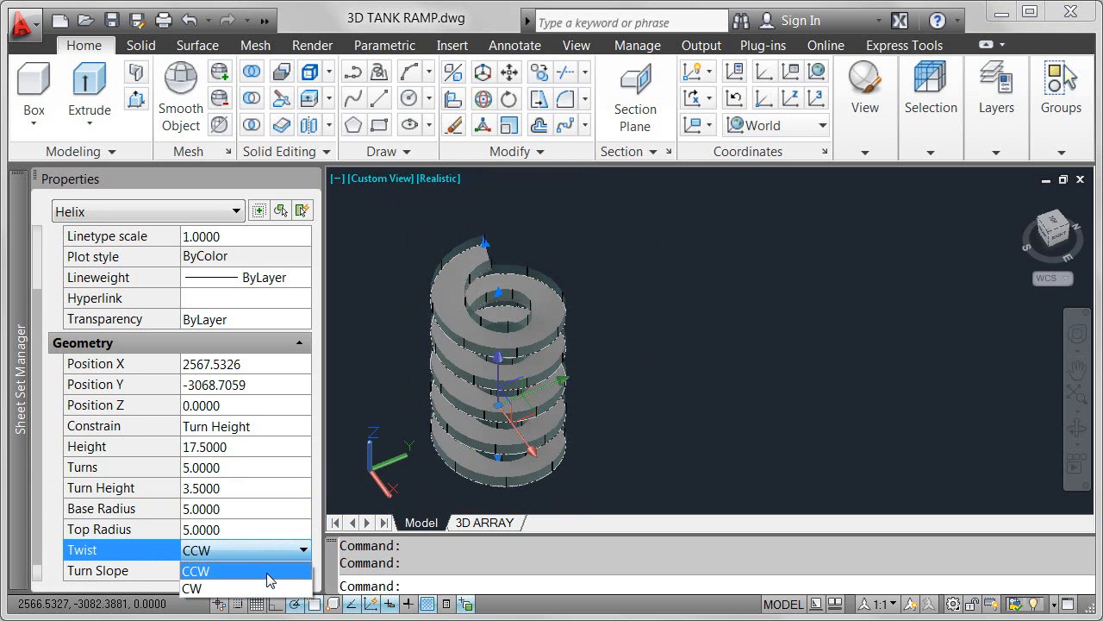